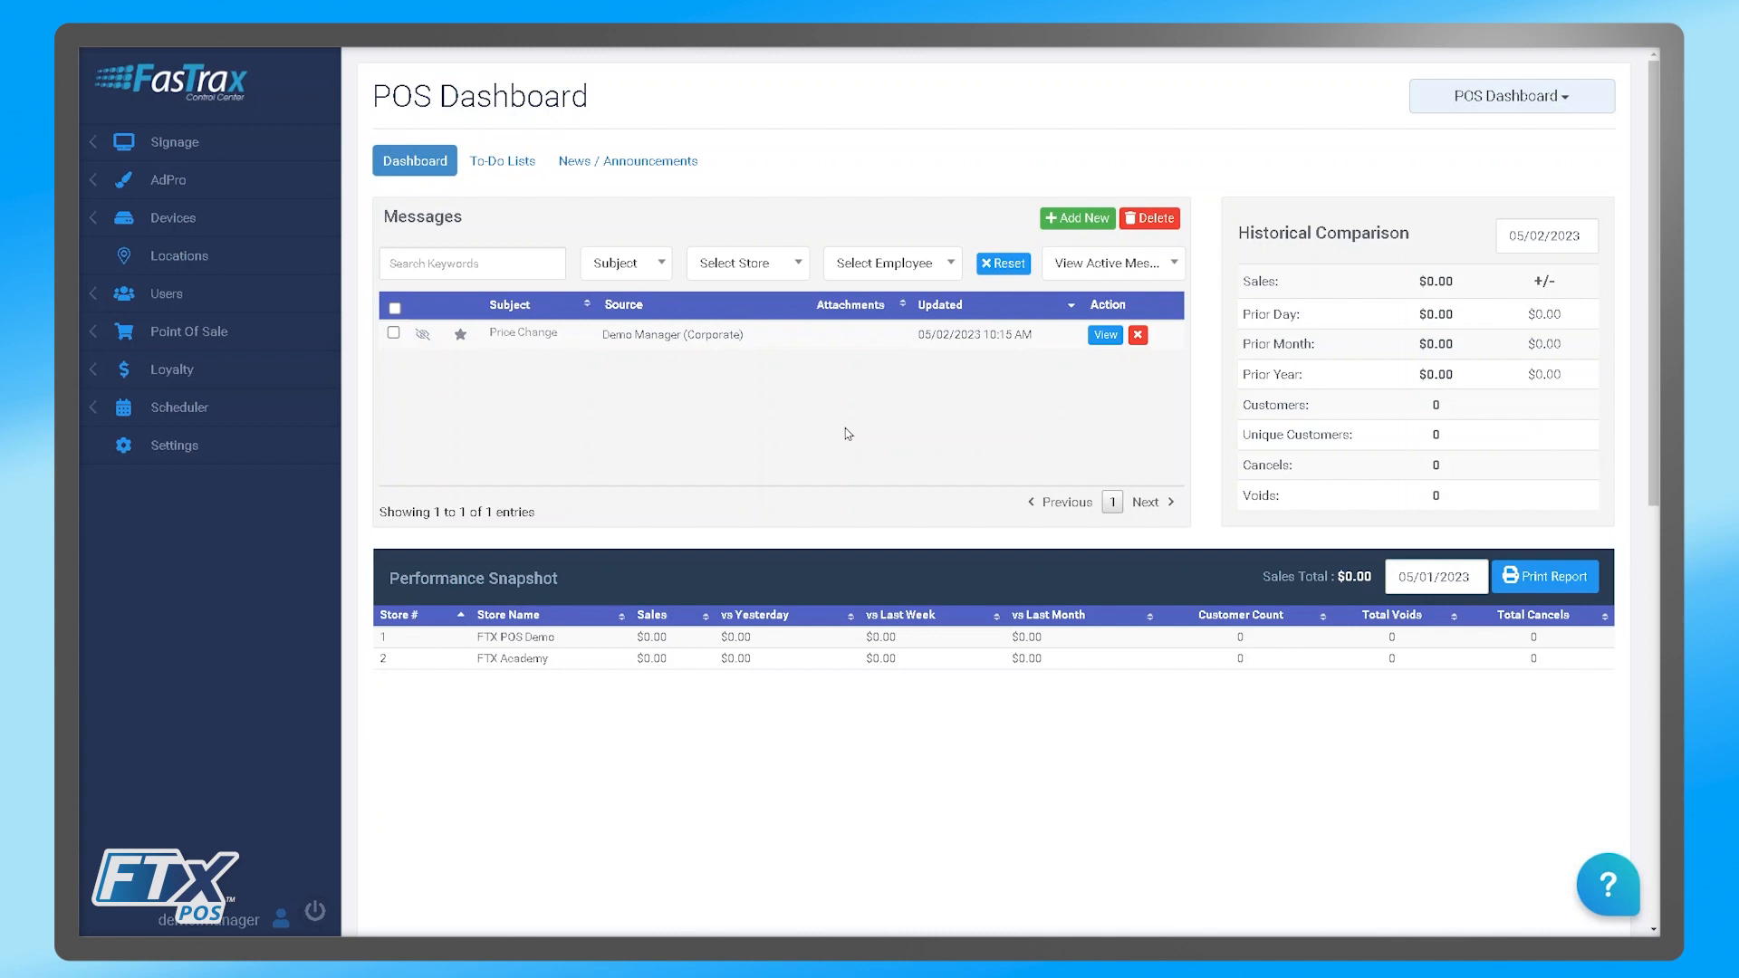
- Open the Tenders list in the Point Of Sale maintenance section
{"action": "left_click", "coordinate": [179, 340]}
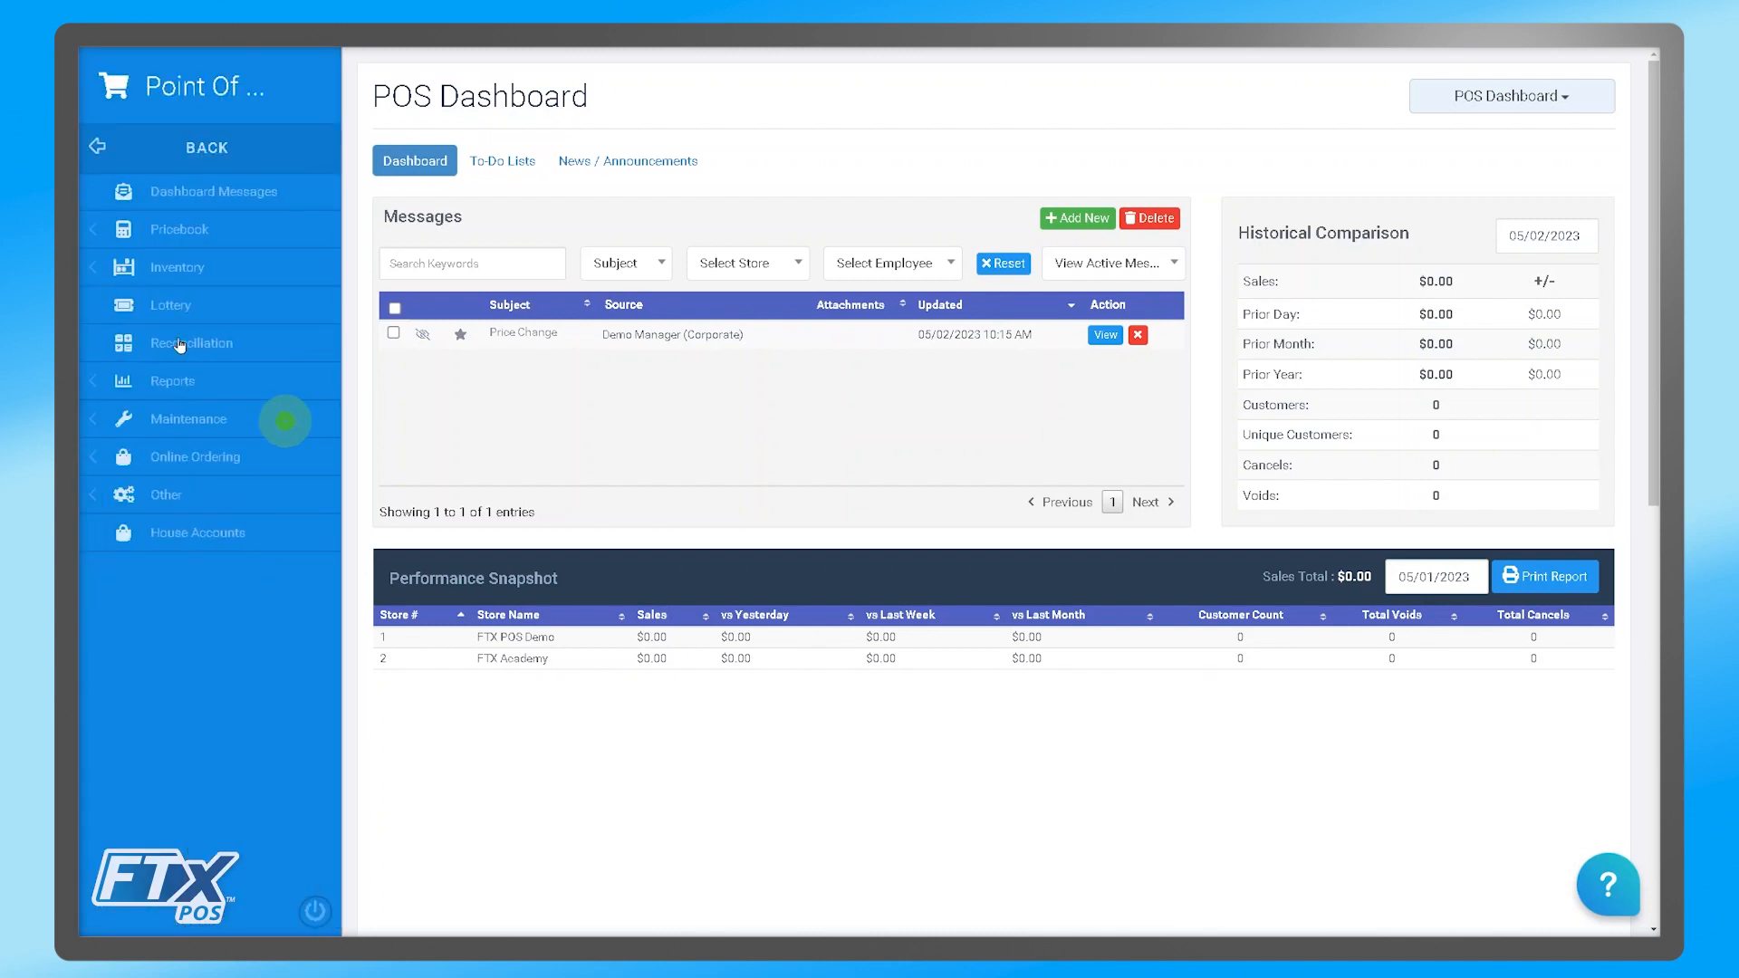
{"action": "left_click", "coordinate": [196, 430]}
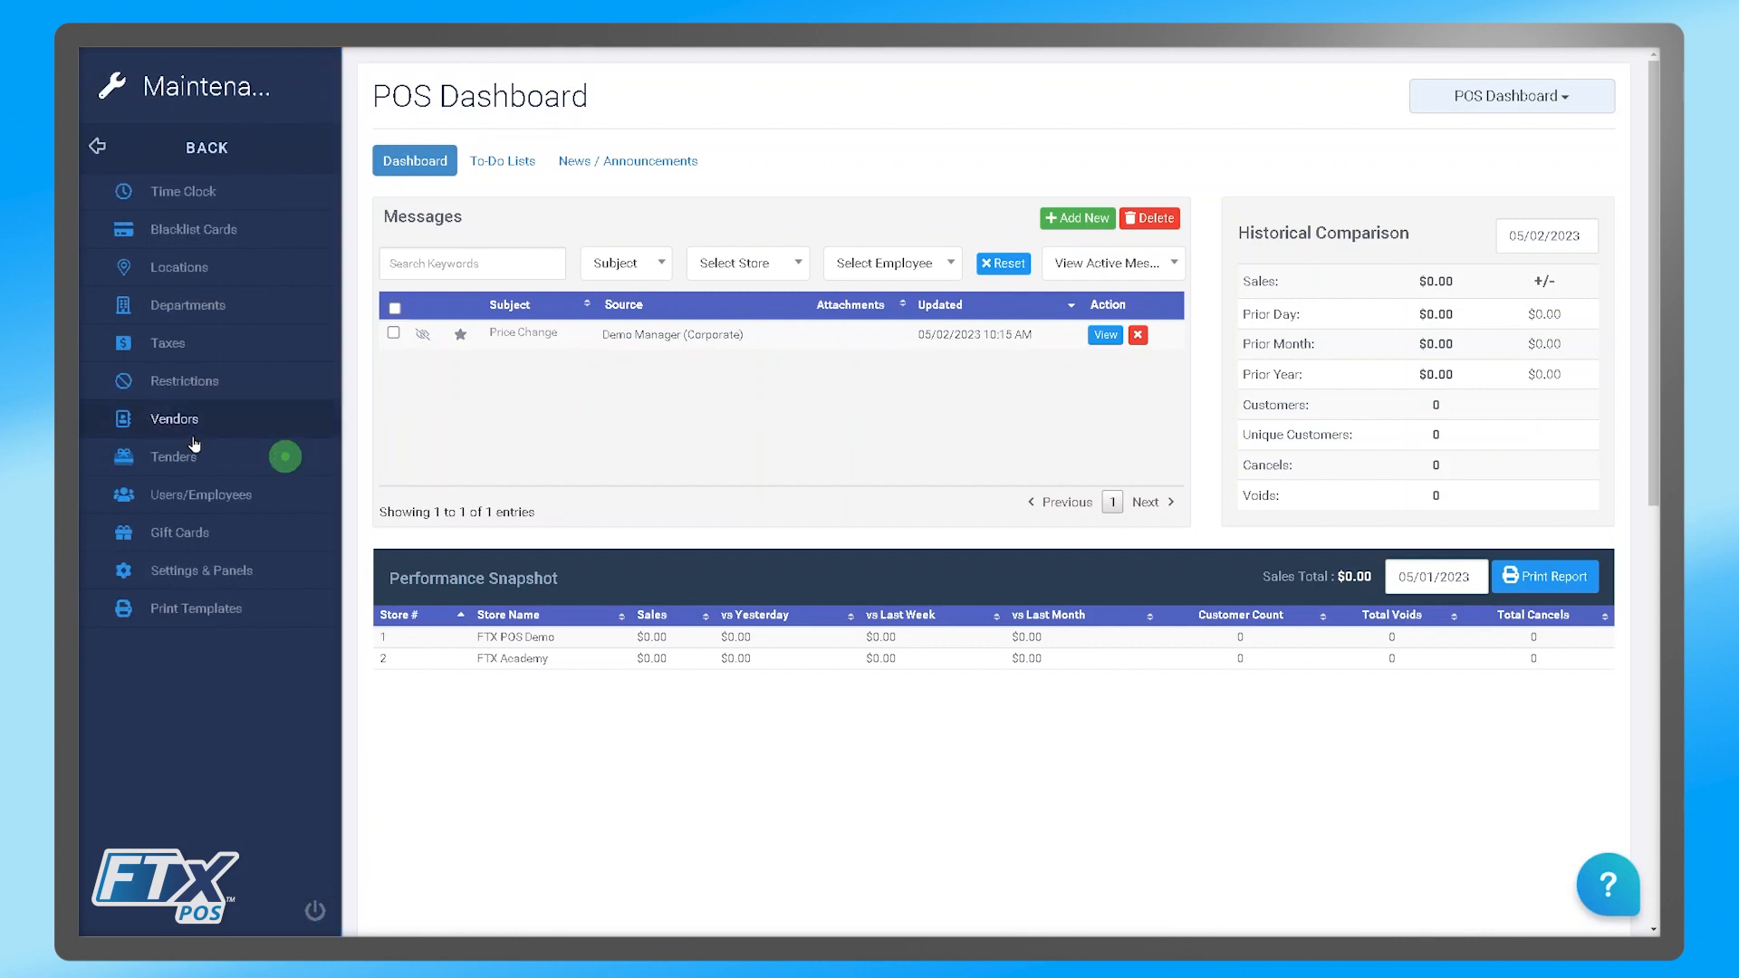
{"action": "left_click", "coordinate": [222, 464]}
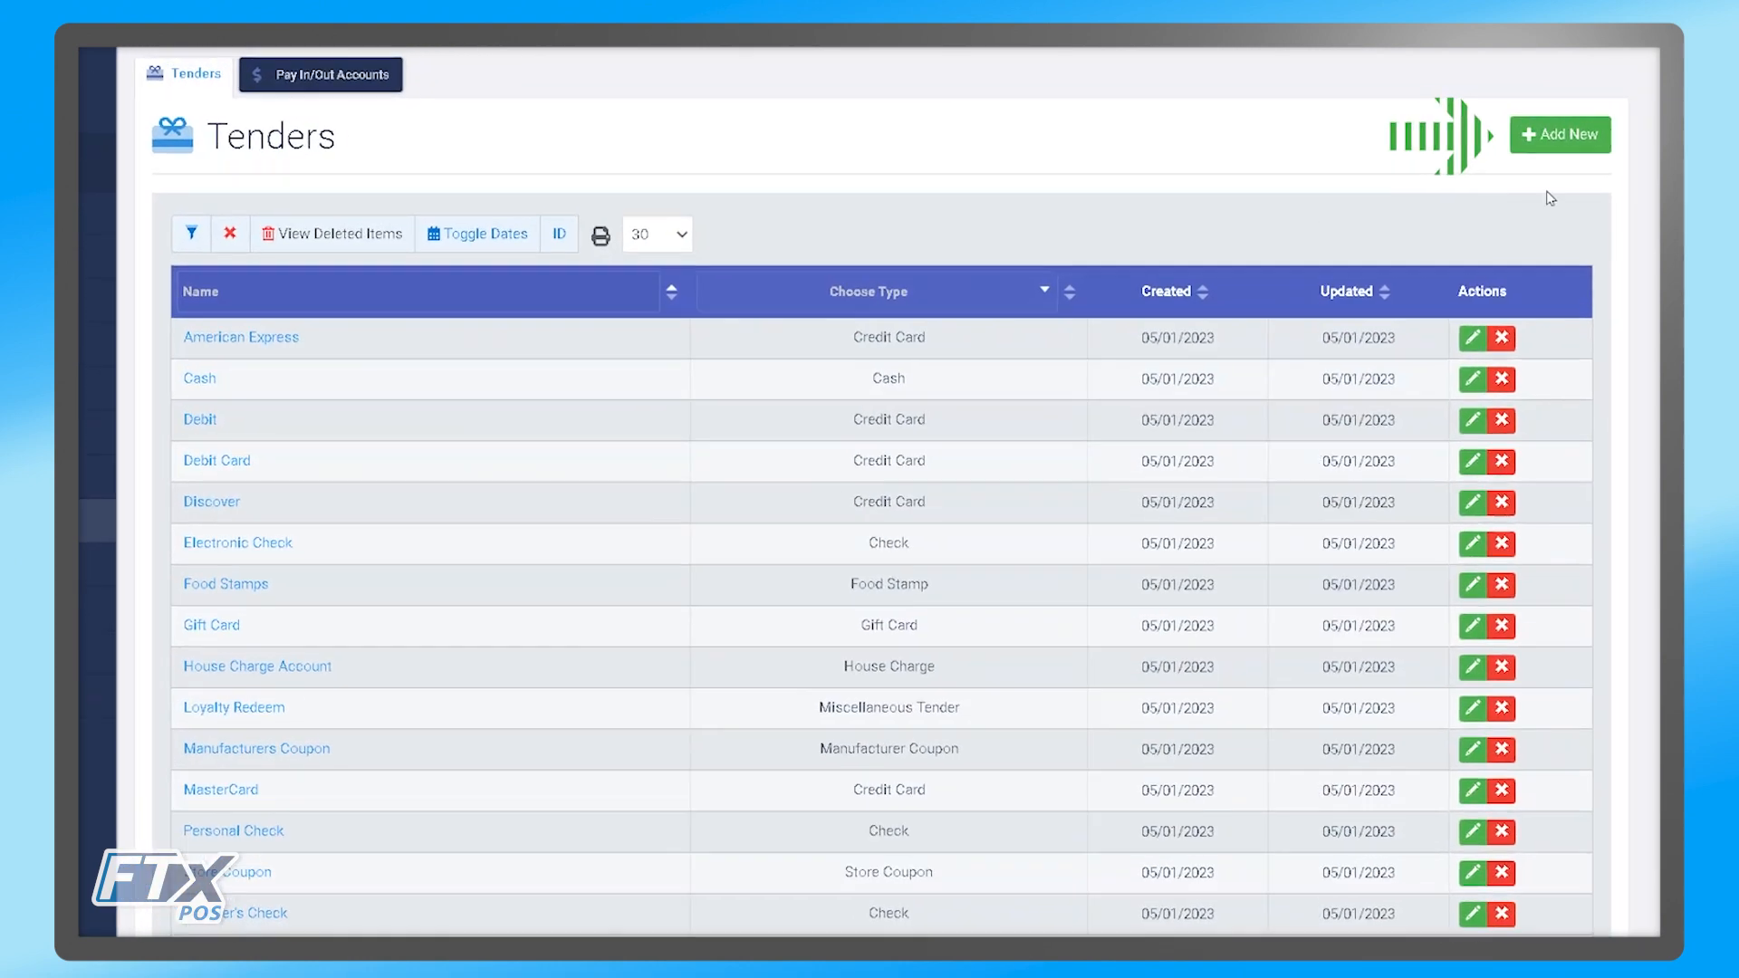
- Start a new tender and name it MasterCard, written as one word
{"action": "left_click", "coordinate": [1562, 136]}
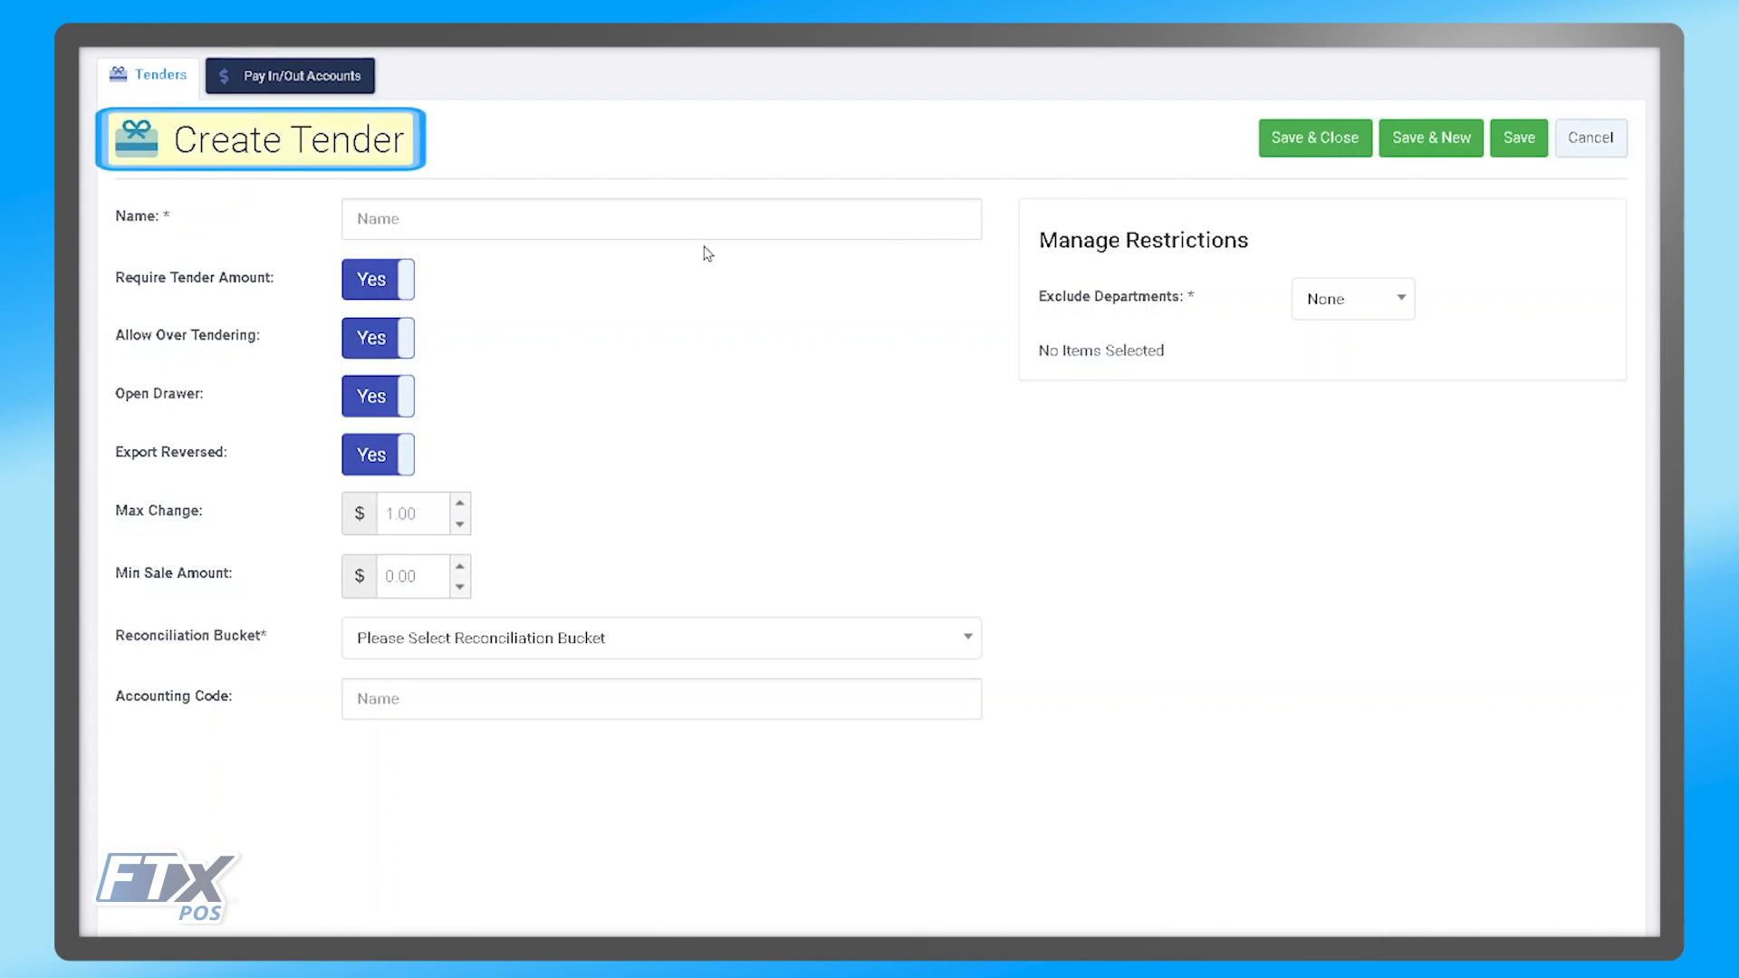
{"action": "left_click", "coordinate": [436, 225]}
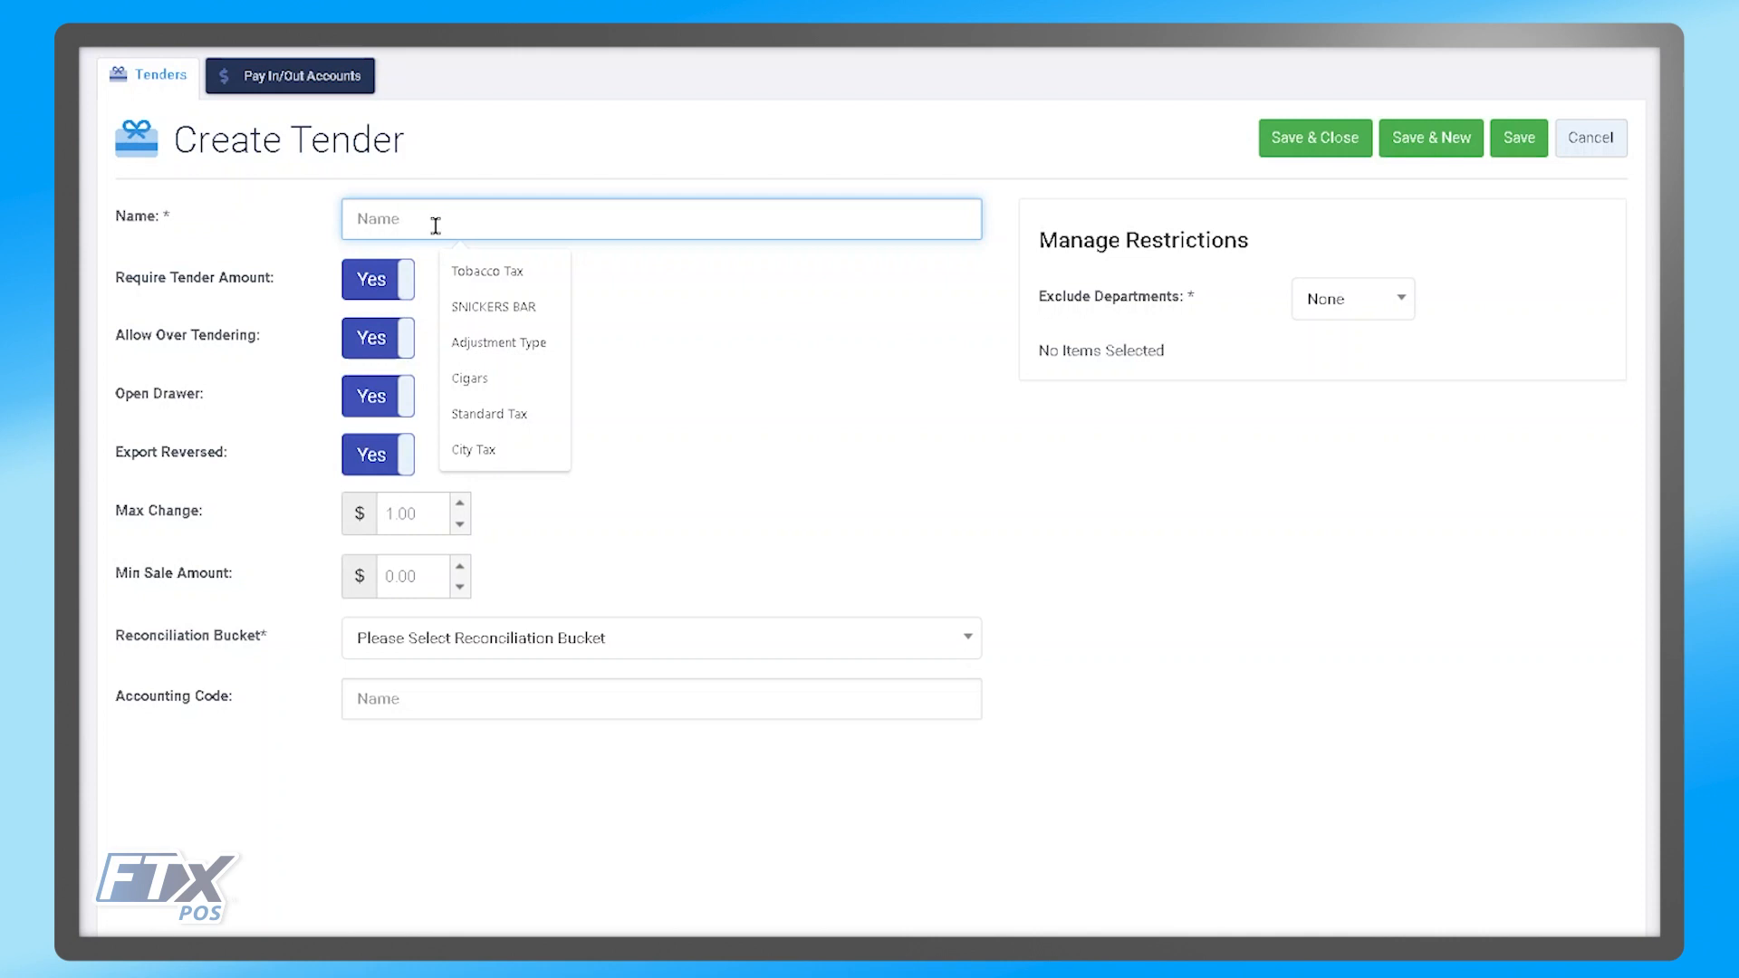
{"action": "type", "text": "Master Card"}
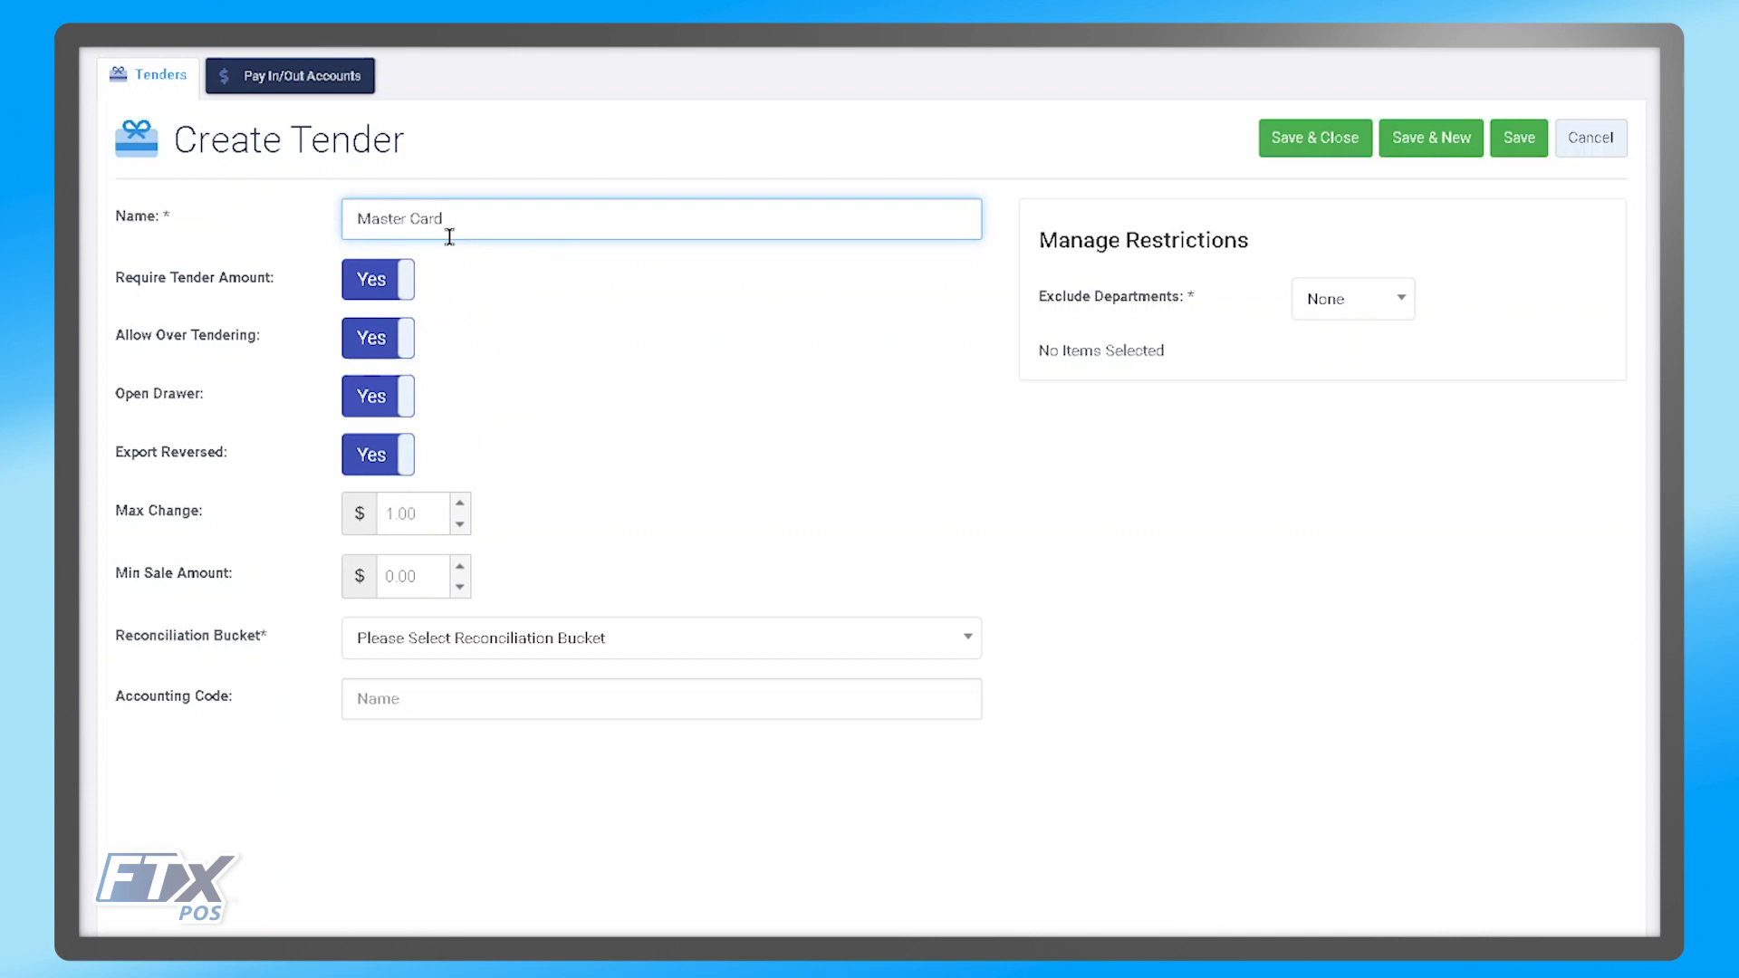
{"action": "key", "text": "Left"}
{"action": "key", "text": "Left"}
{"action": "key", "text": "Left"}
{"action": "key", "text": "Left"}
{"action": "key", "text": "BackSpace"}
- Set the tender's reconciliation bucket to Credit Card and leave the accounting code blank
{"action": "left_click", "coordinate": [544, 641]}
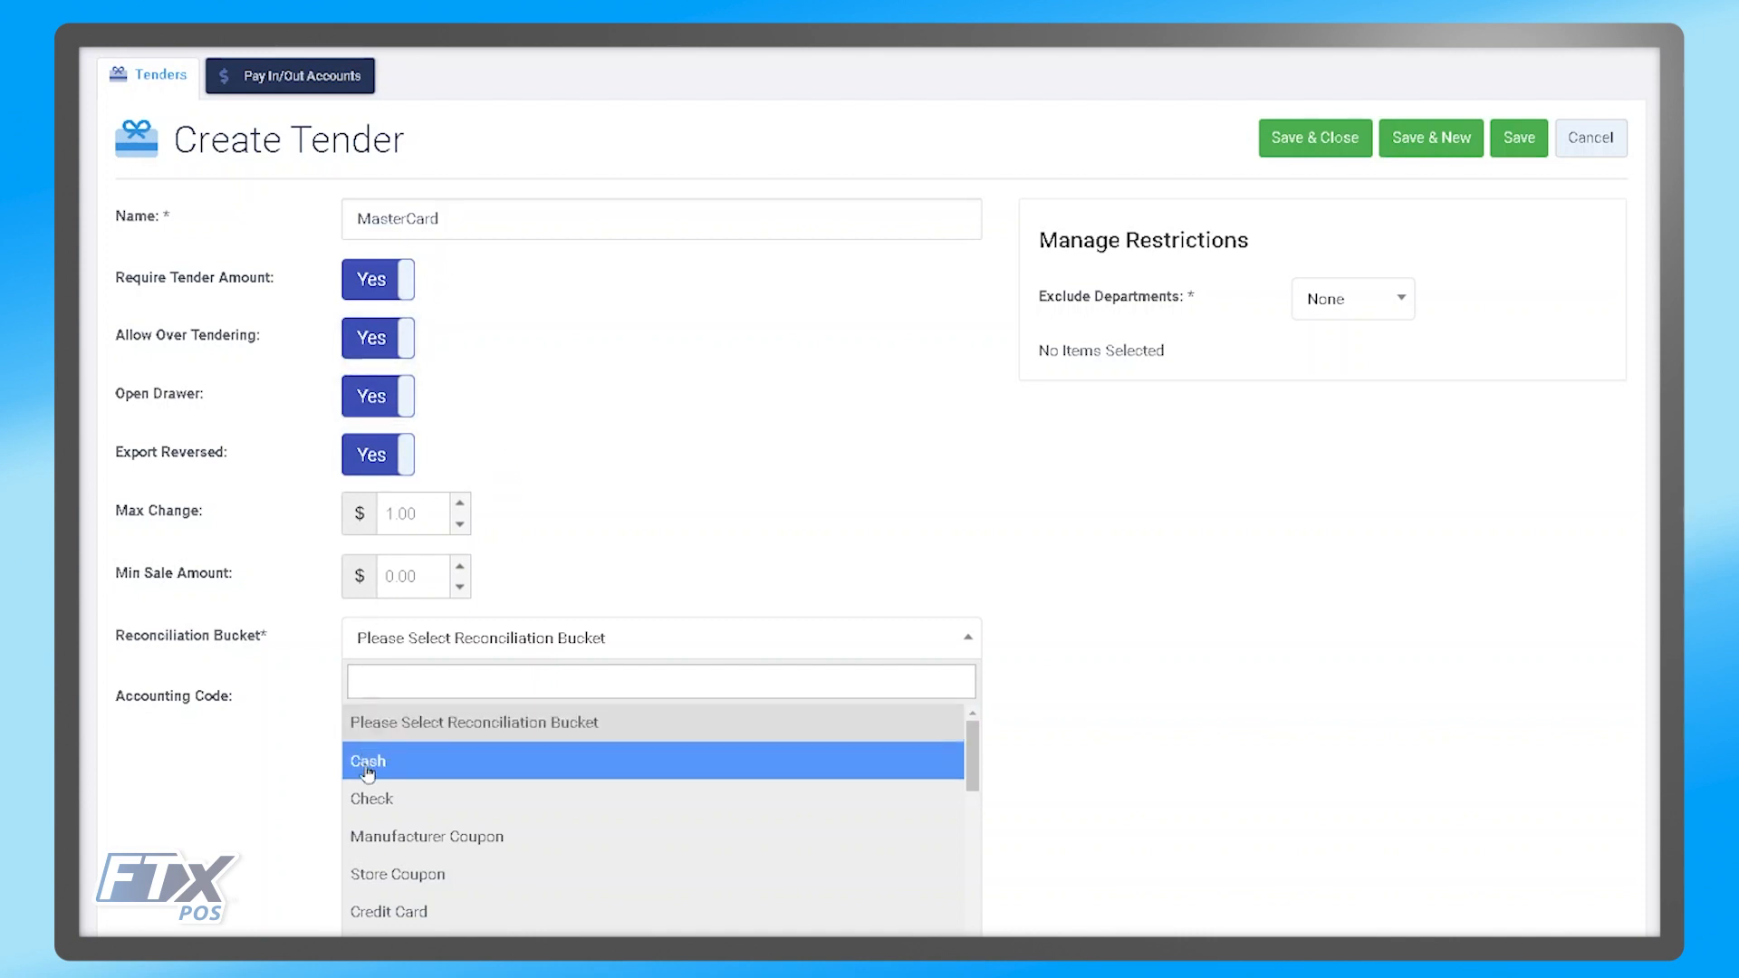
{"action": "left_click", "coordinate": [455, 922]}
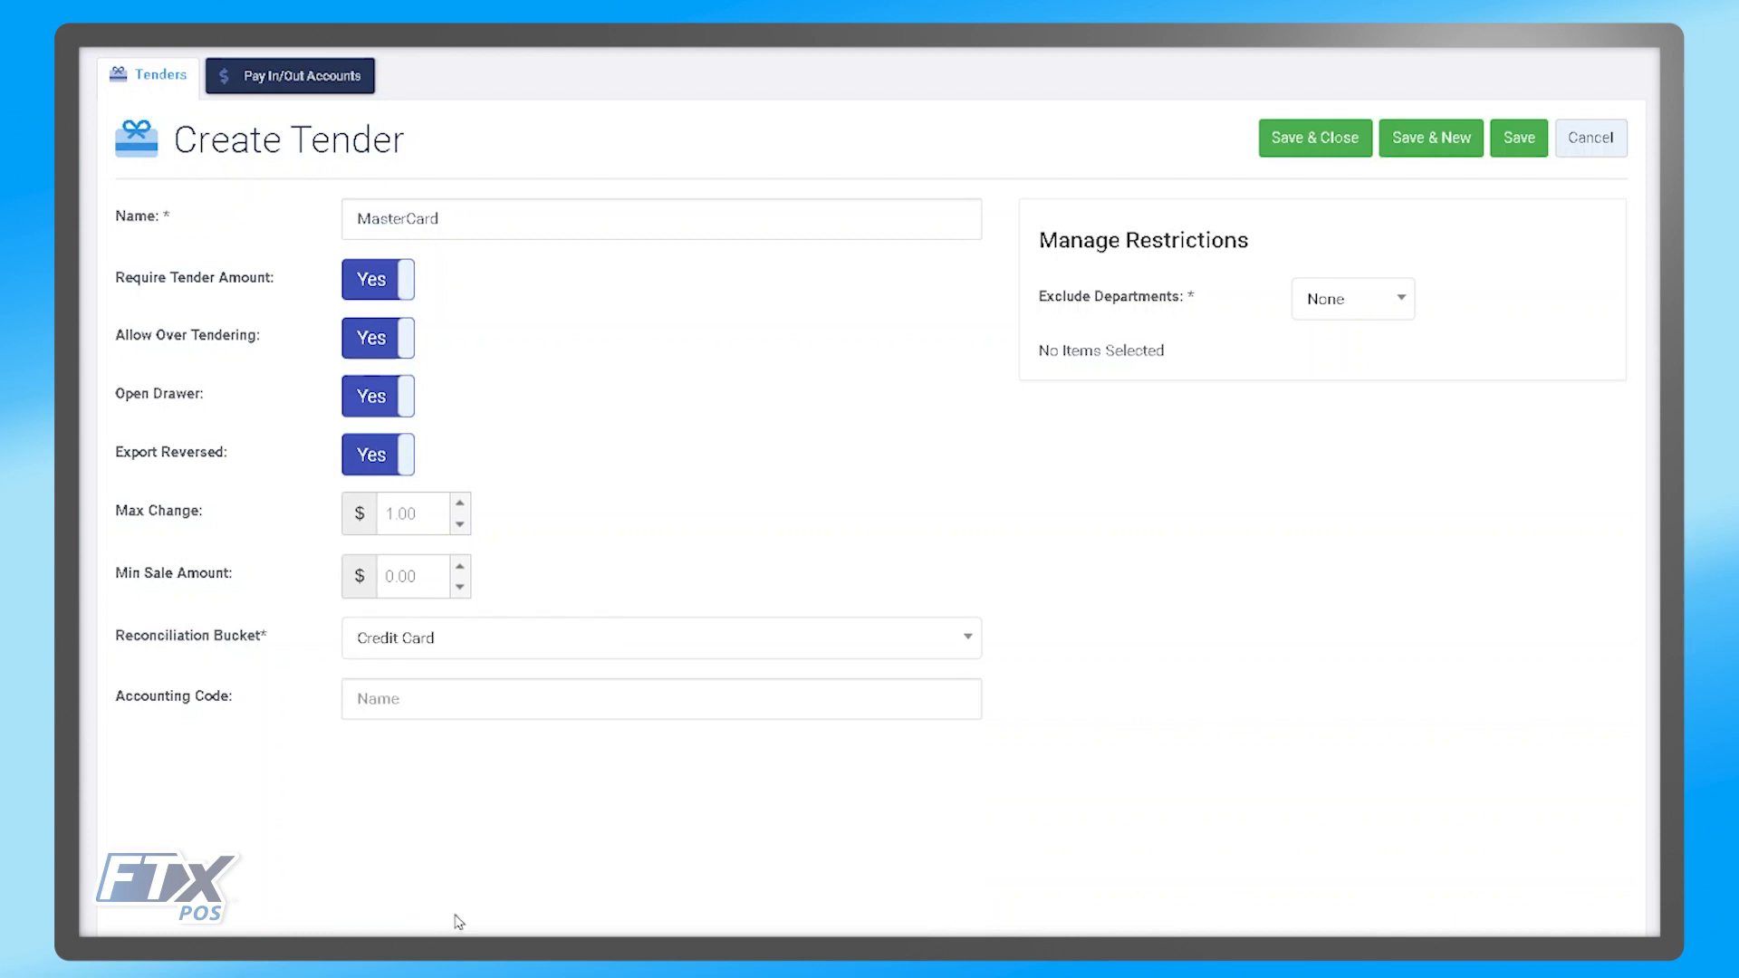
{"action": "left_click", "coordinate": [466, 701]}
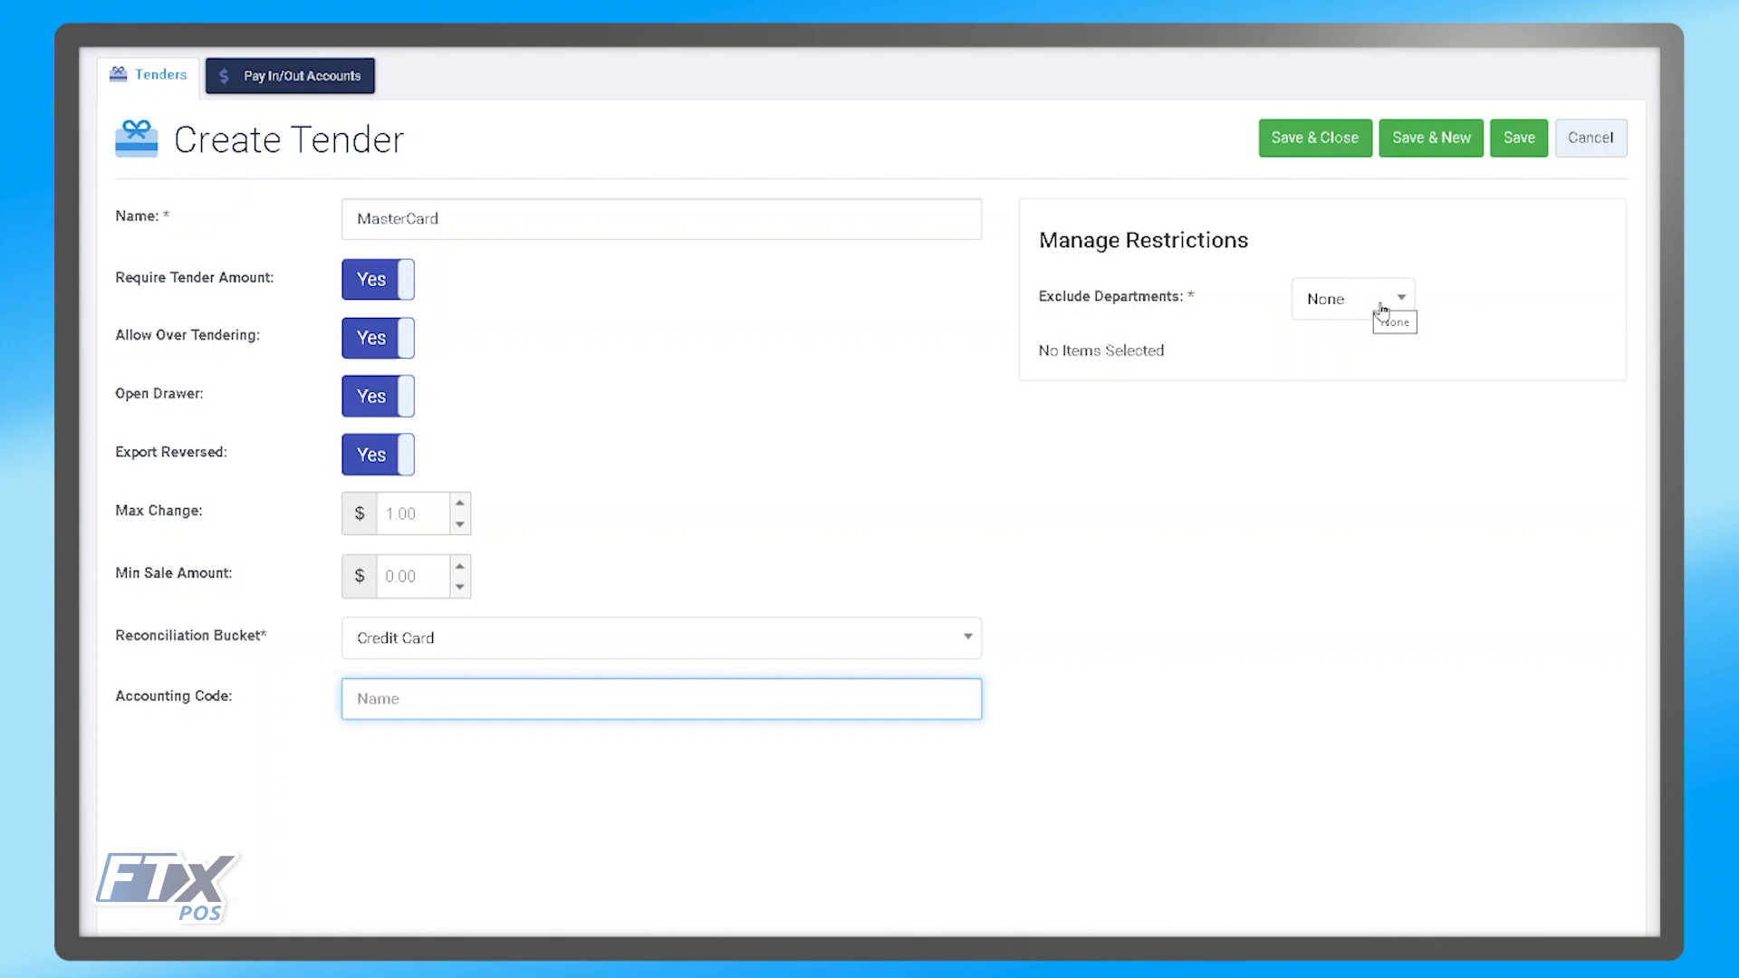
- Set the tender's department exclusion to Custom, apply 50 - TEST DEPARTMENT as the excluded department, and save and close the tender
{"action": "left_click", "coordinate": [1333, 311]}
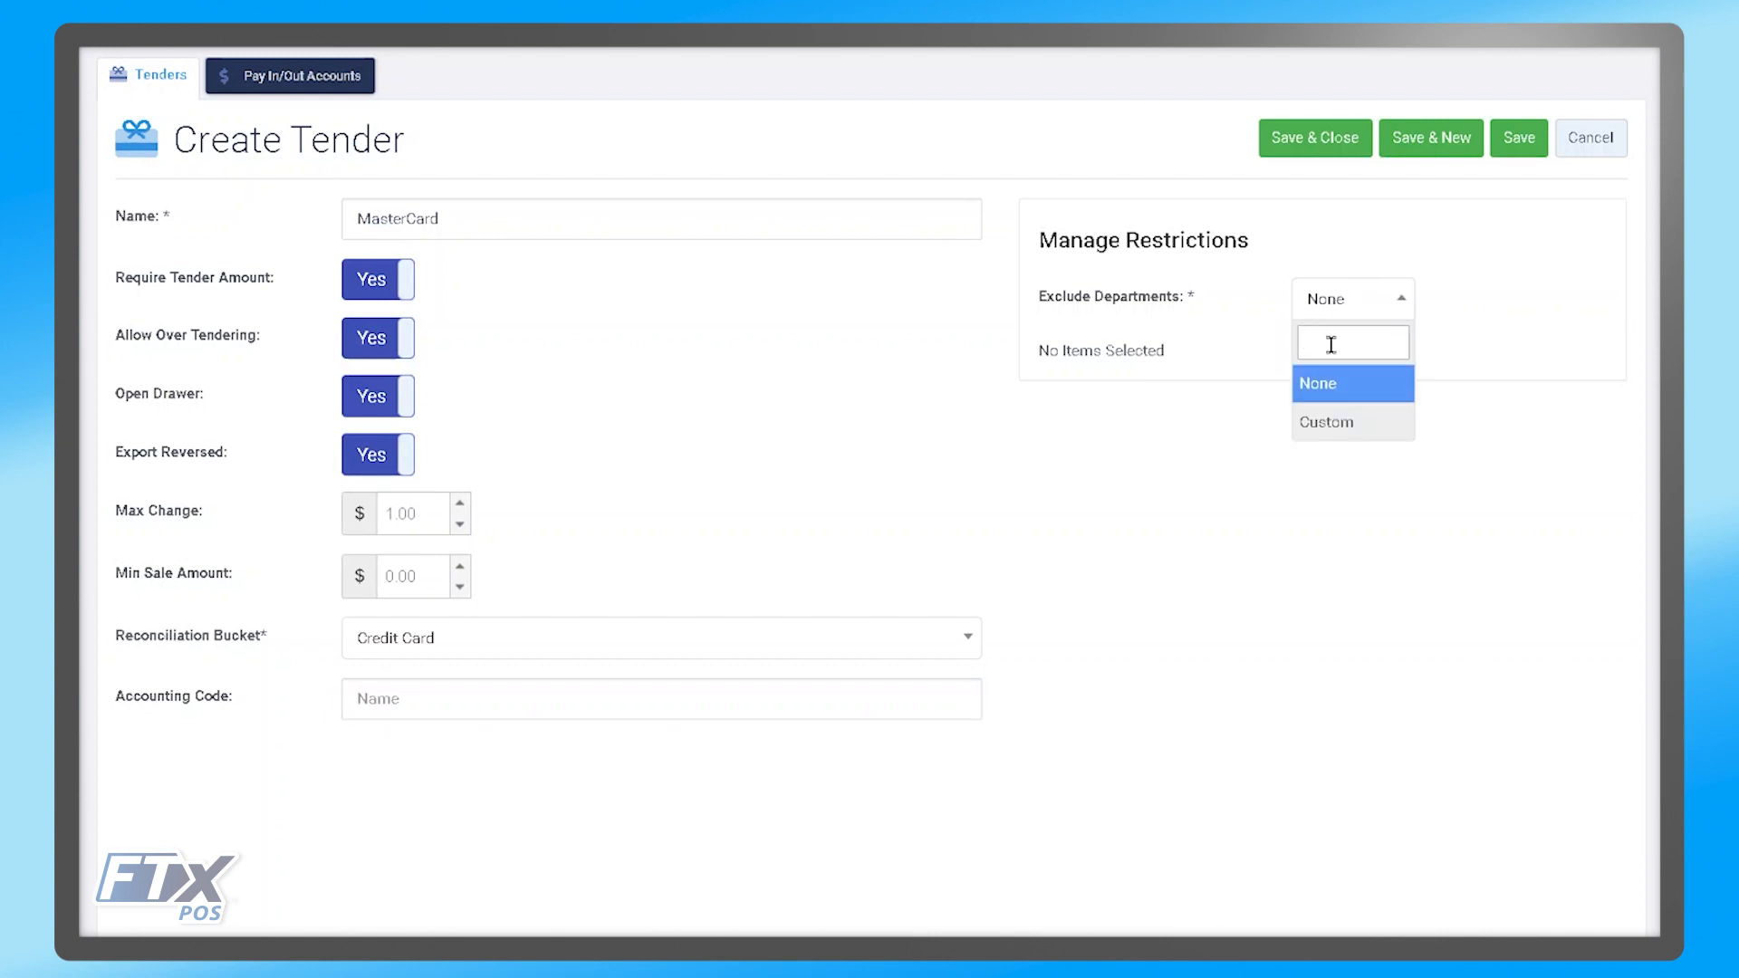
{"action": "left_click", "coordinate": [1331, 423]}
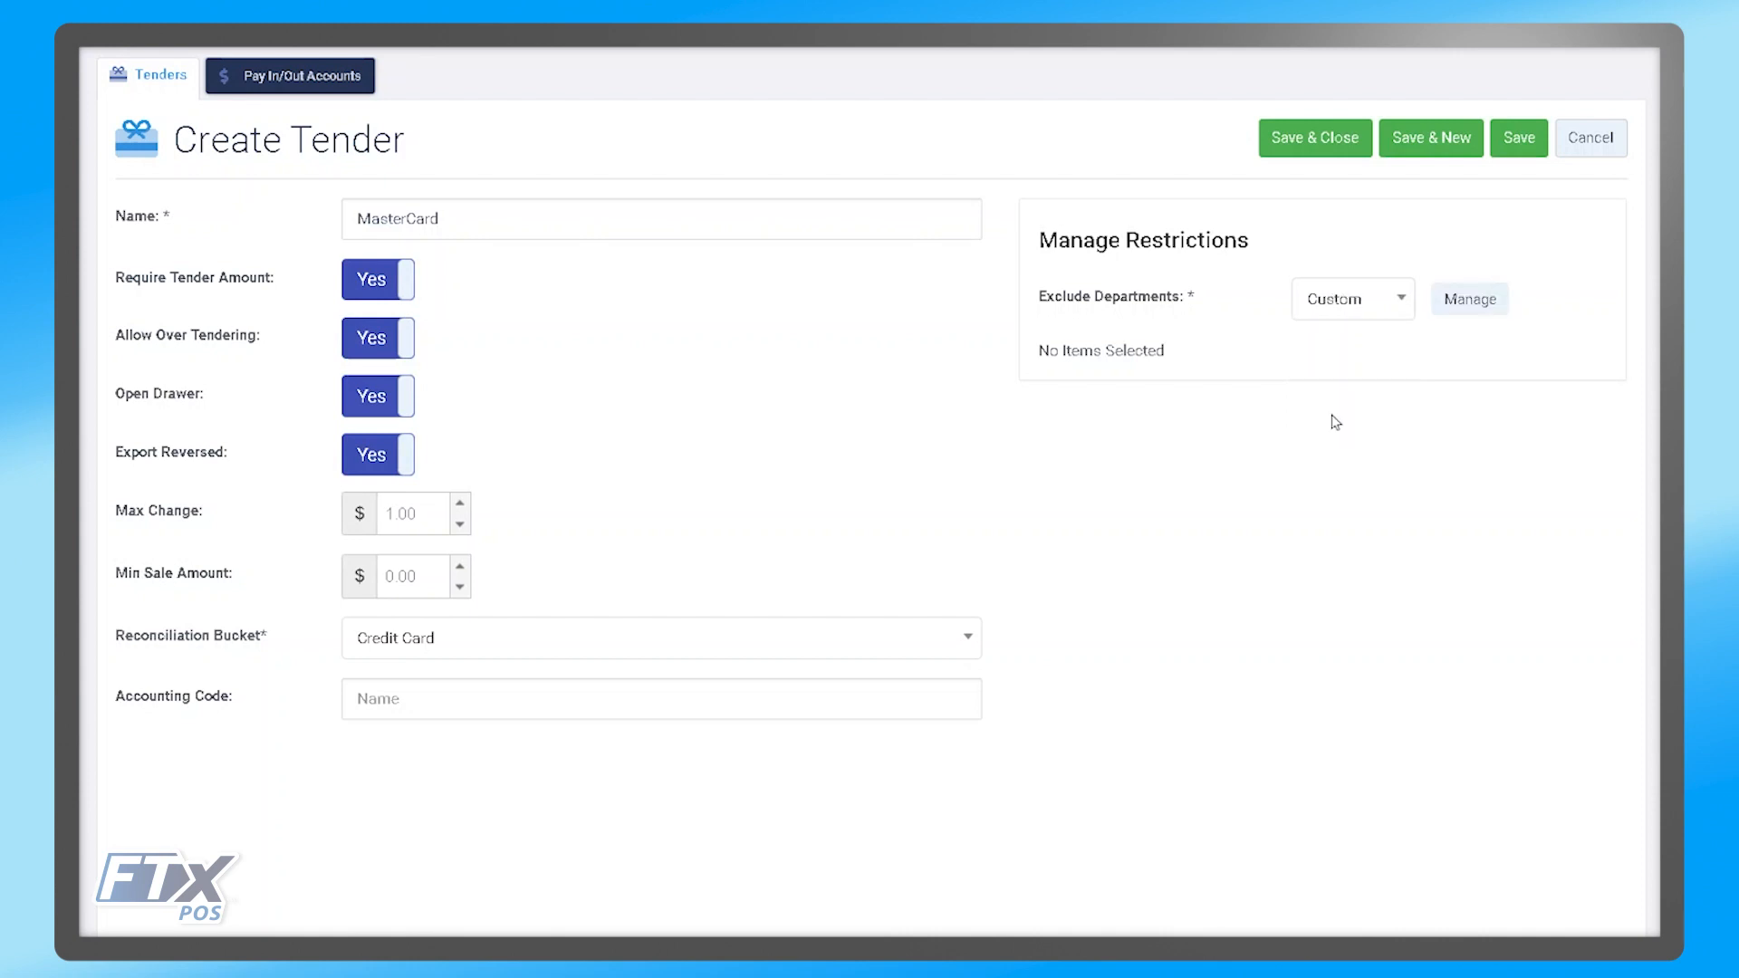
{"action": "left_click", "coordinate": [1488, 315]}
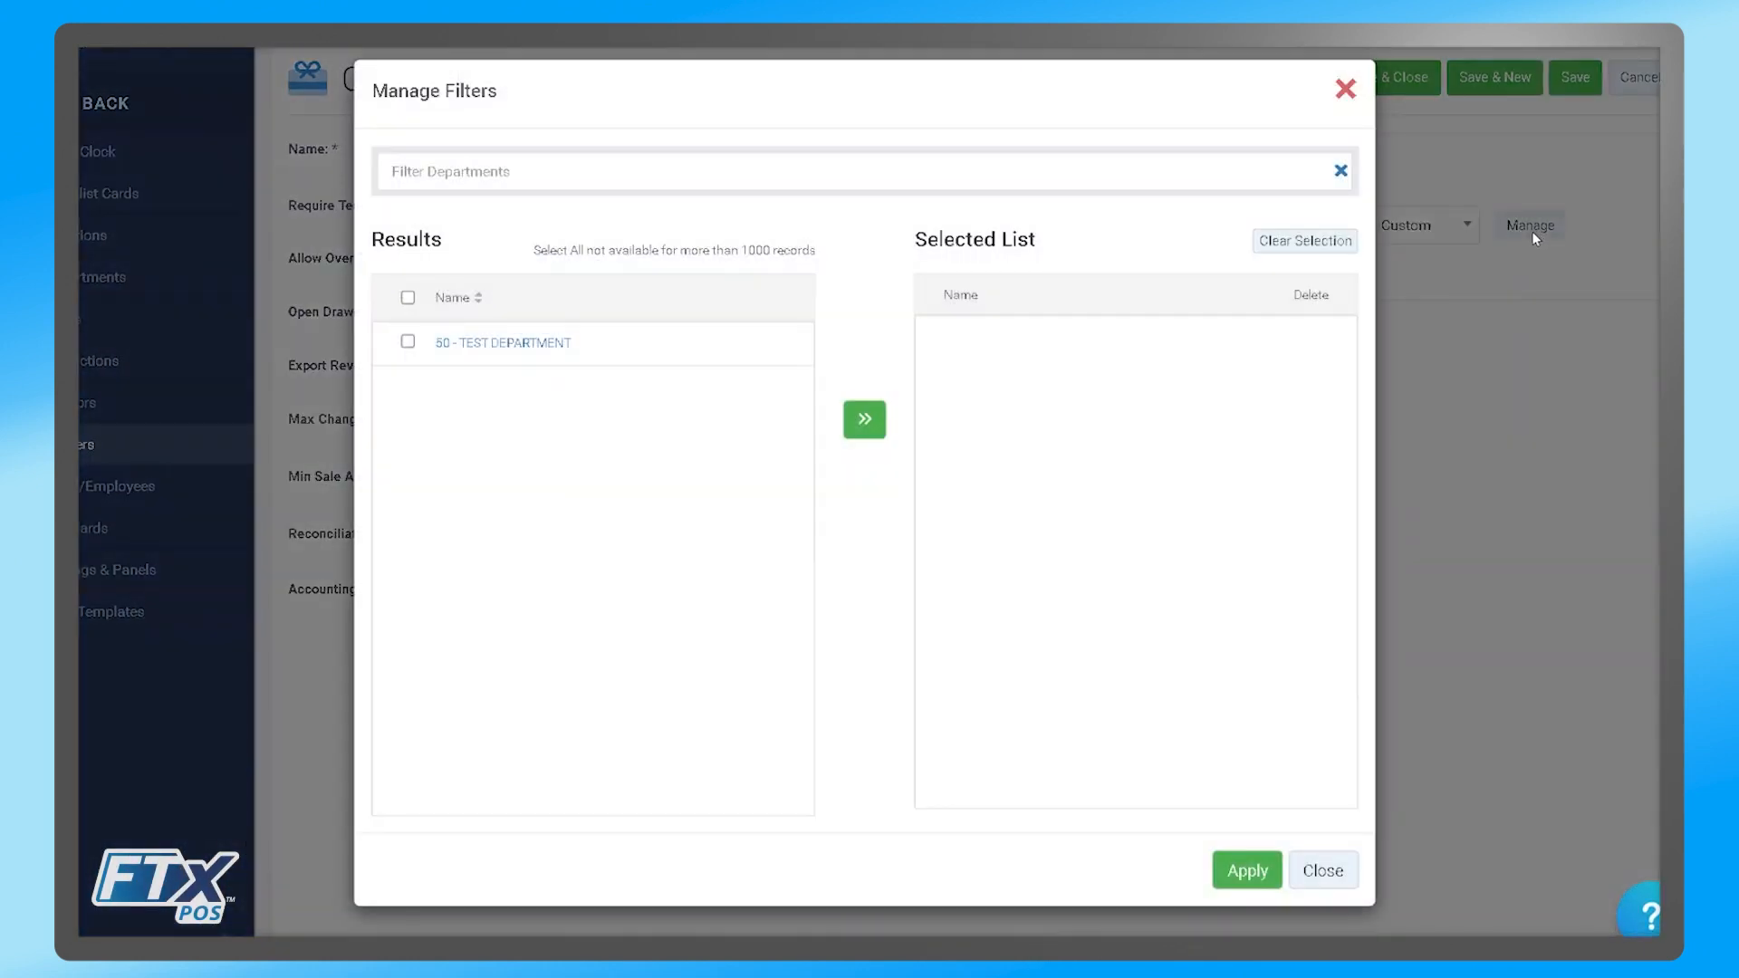
{"action": "left_click", "coordinate": [409, 342]}
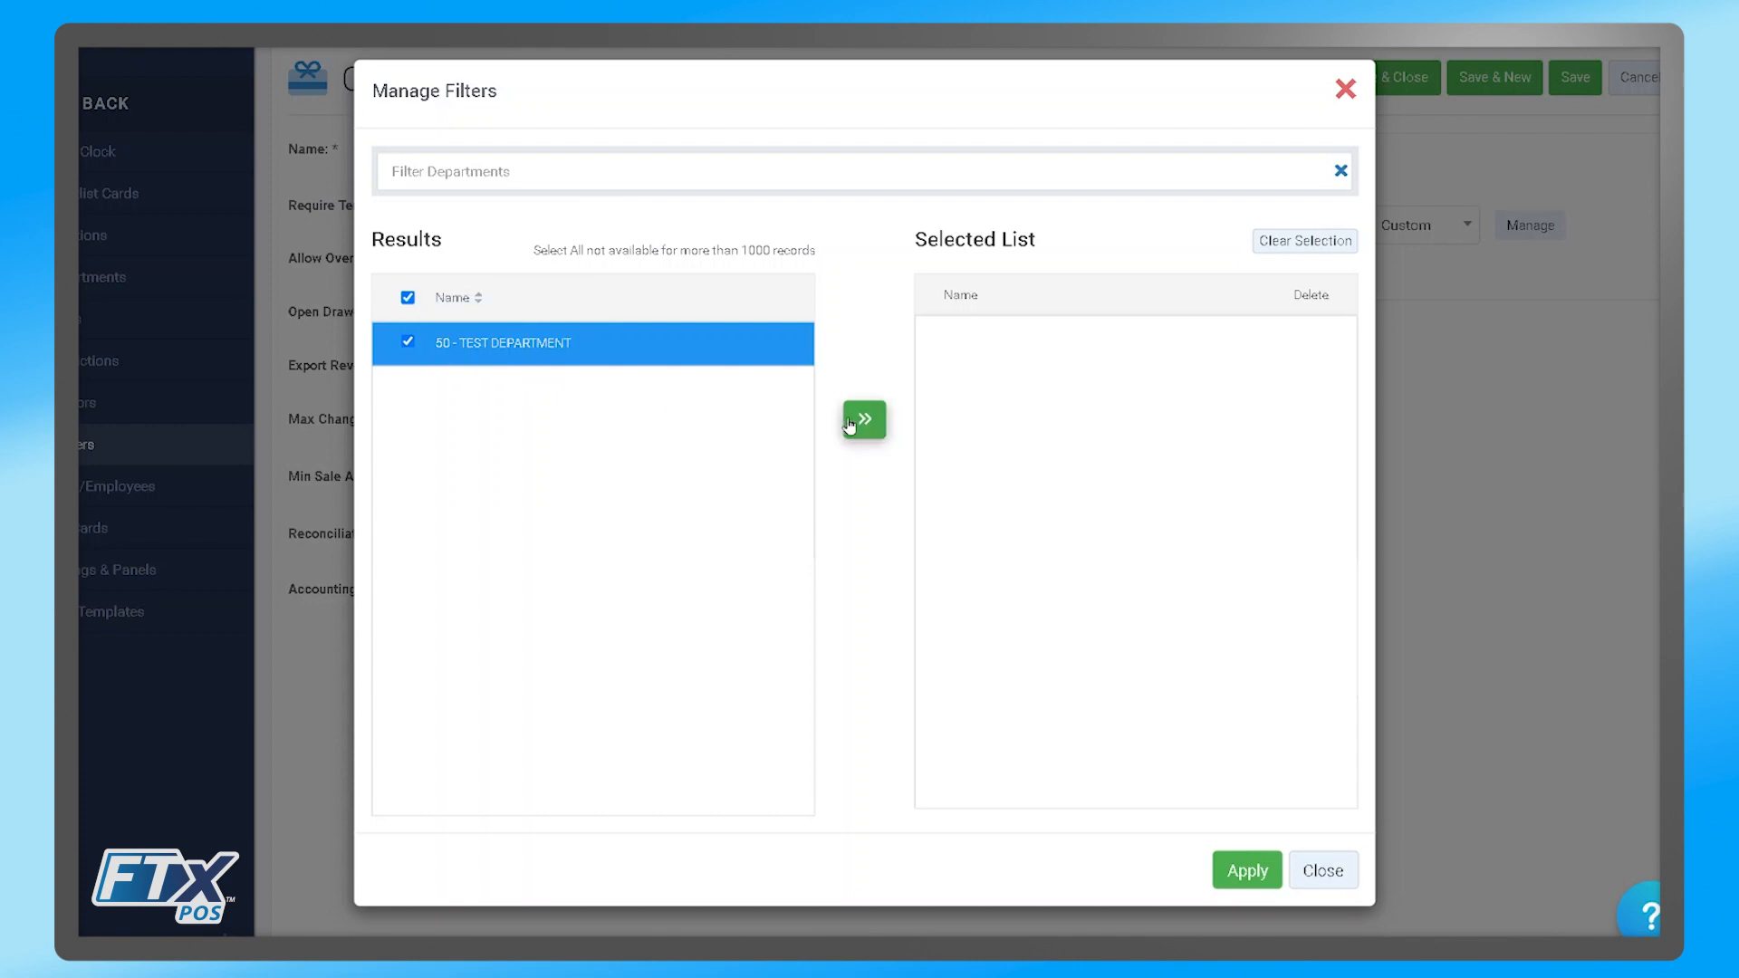
{"action": "left_click", "coordinate": [854, 424]}
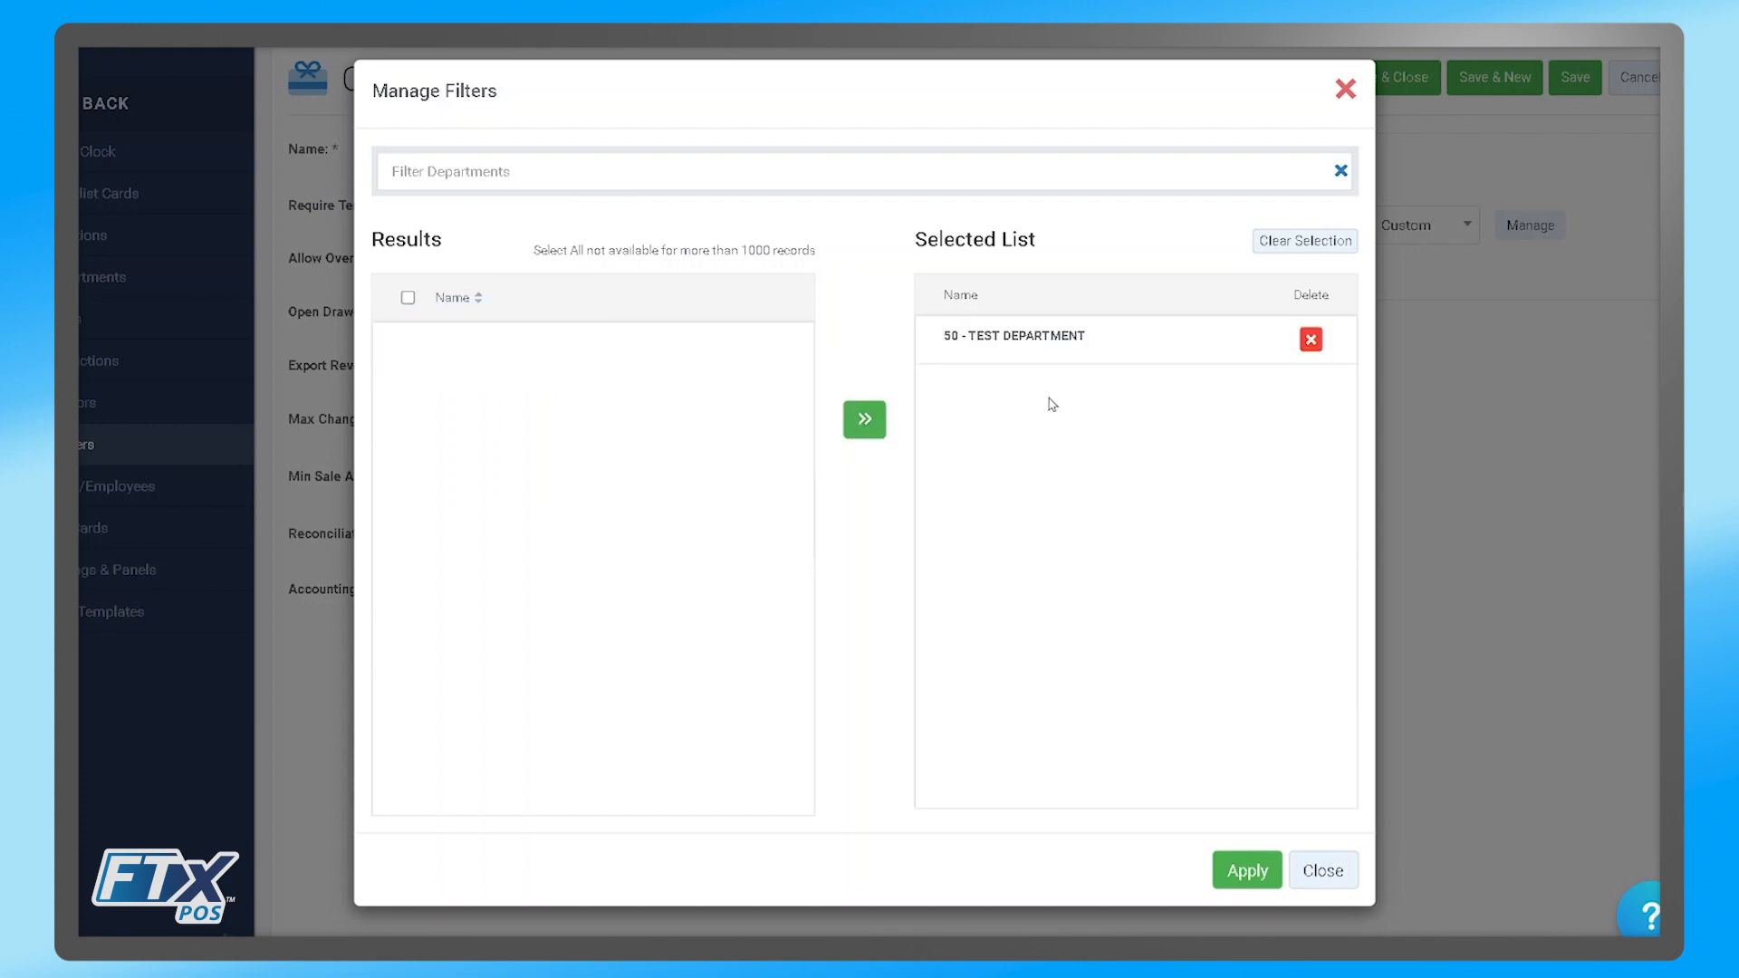
{"action": "left_click", "coordinate": [1239, 883]}
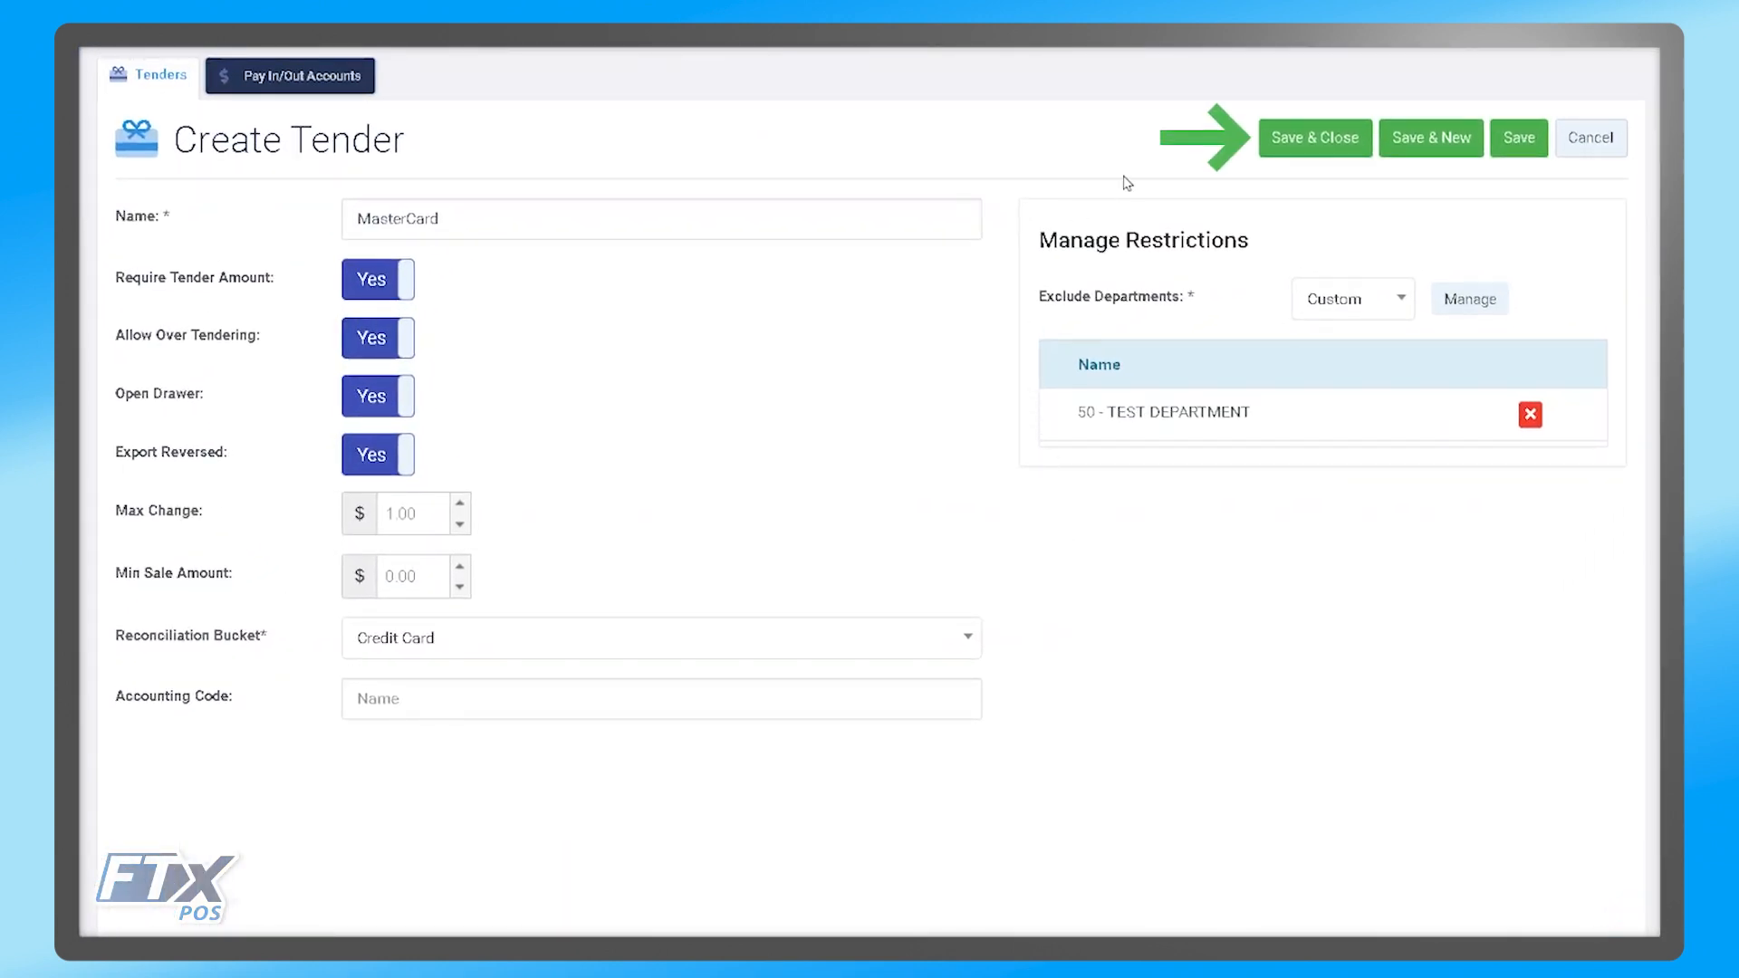
{"action": "left_click", "coordinate": [1315, 140]}
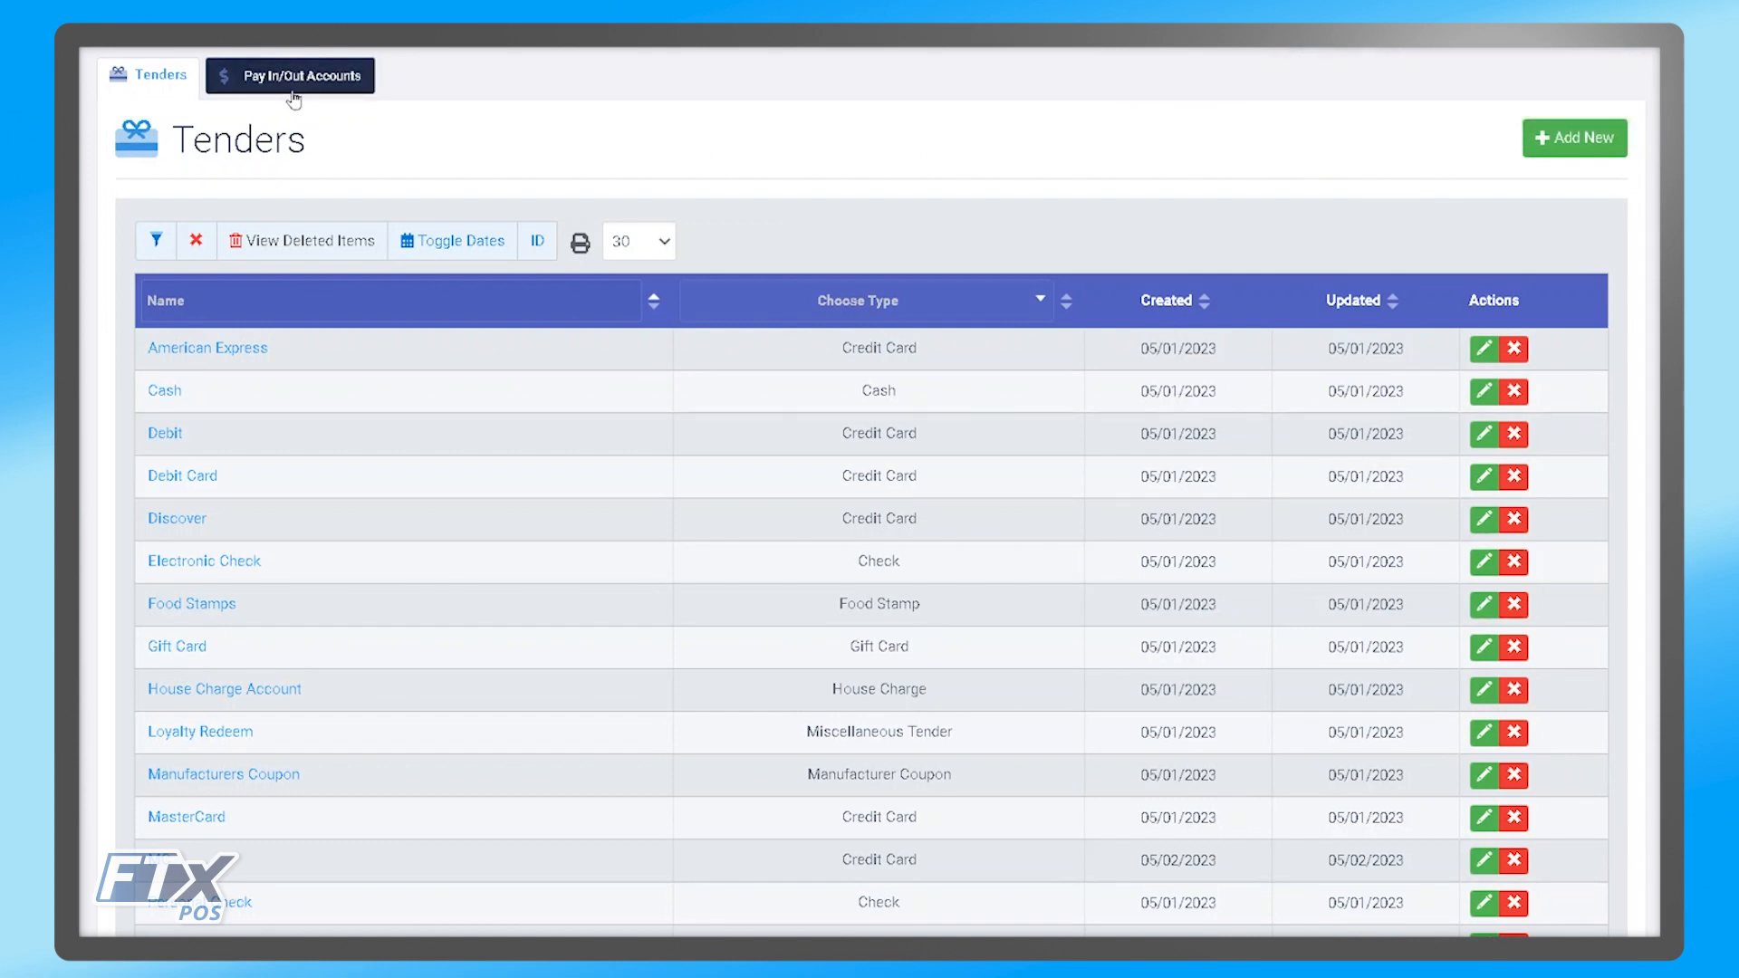
- Start a new pay in/out account and name it Payout Account
{"action": "left_click", "coordinate": [295, 95]}
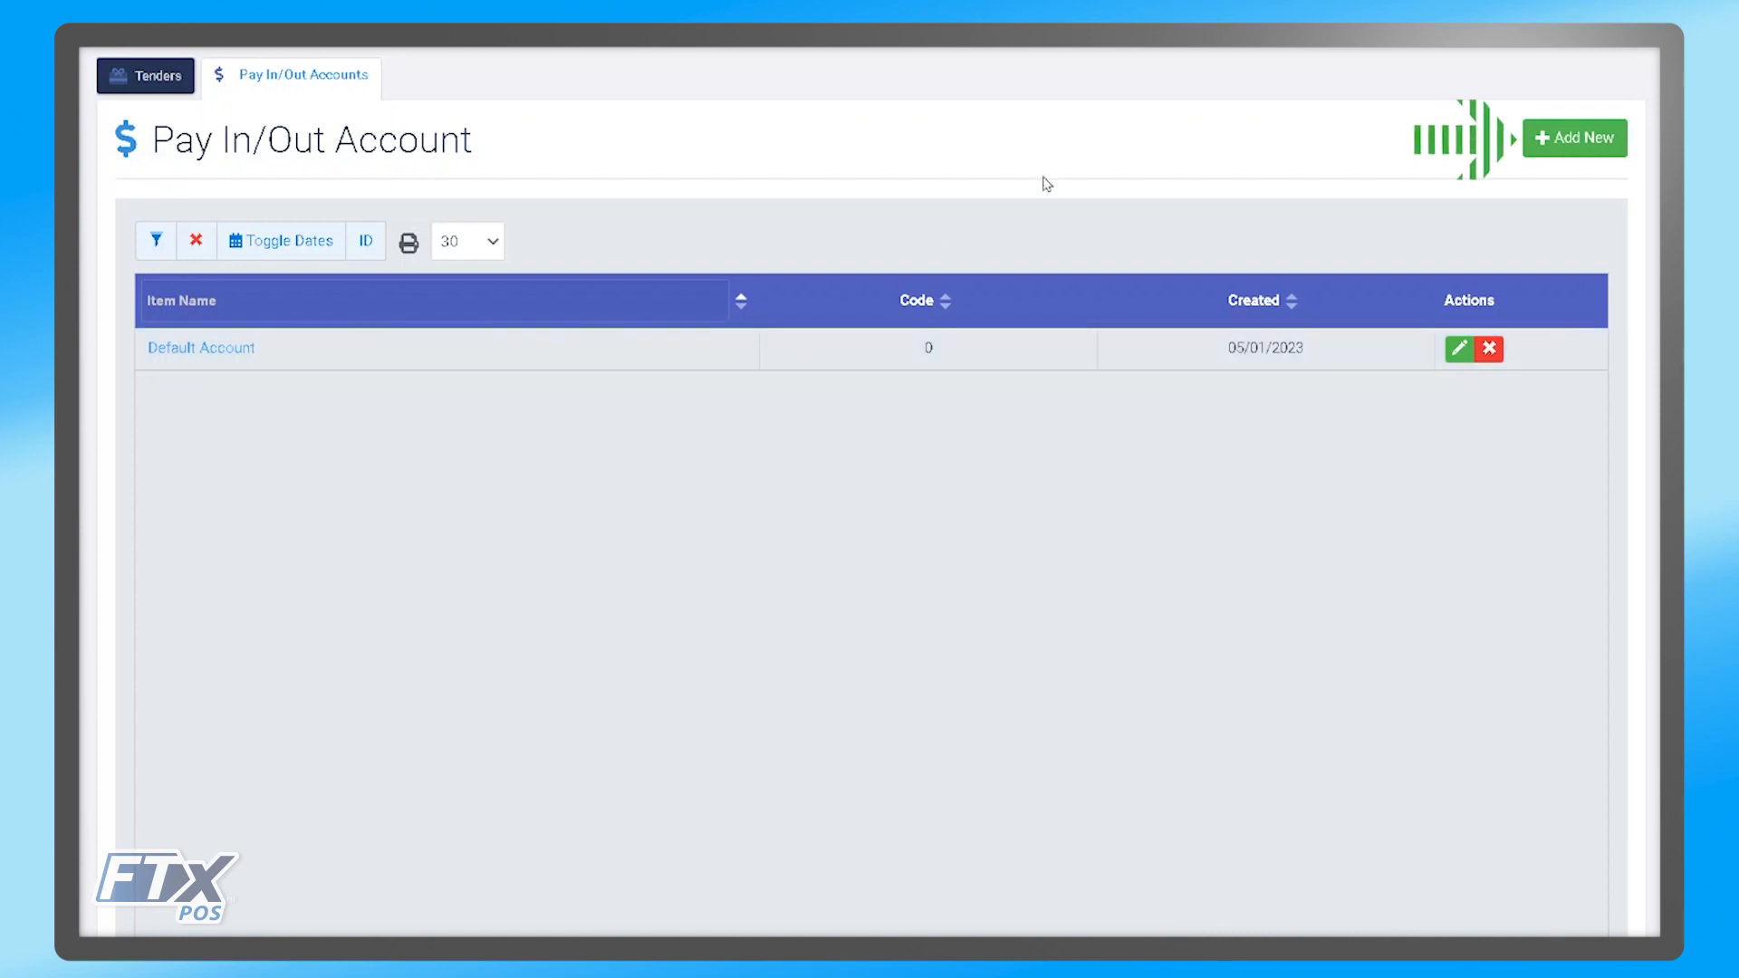
{"action": "left_click", "coordinate": [1573, 144]}
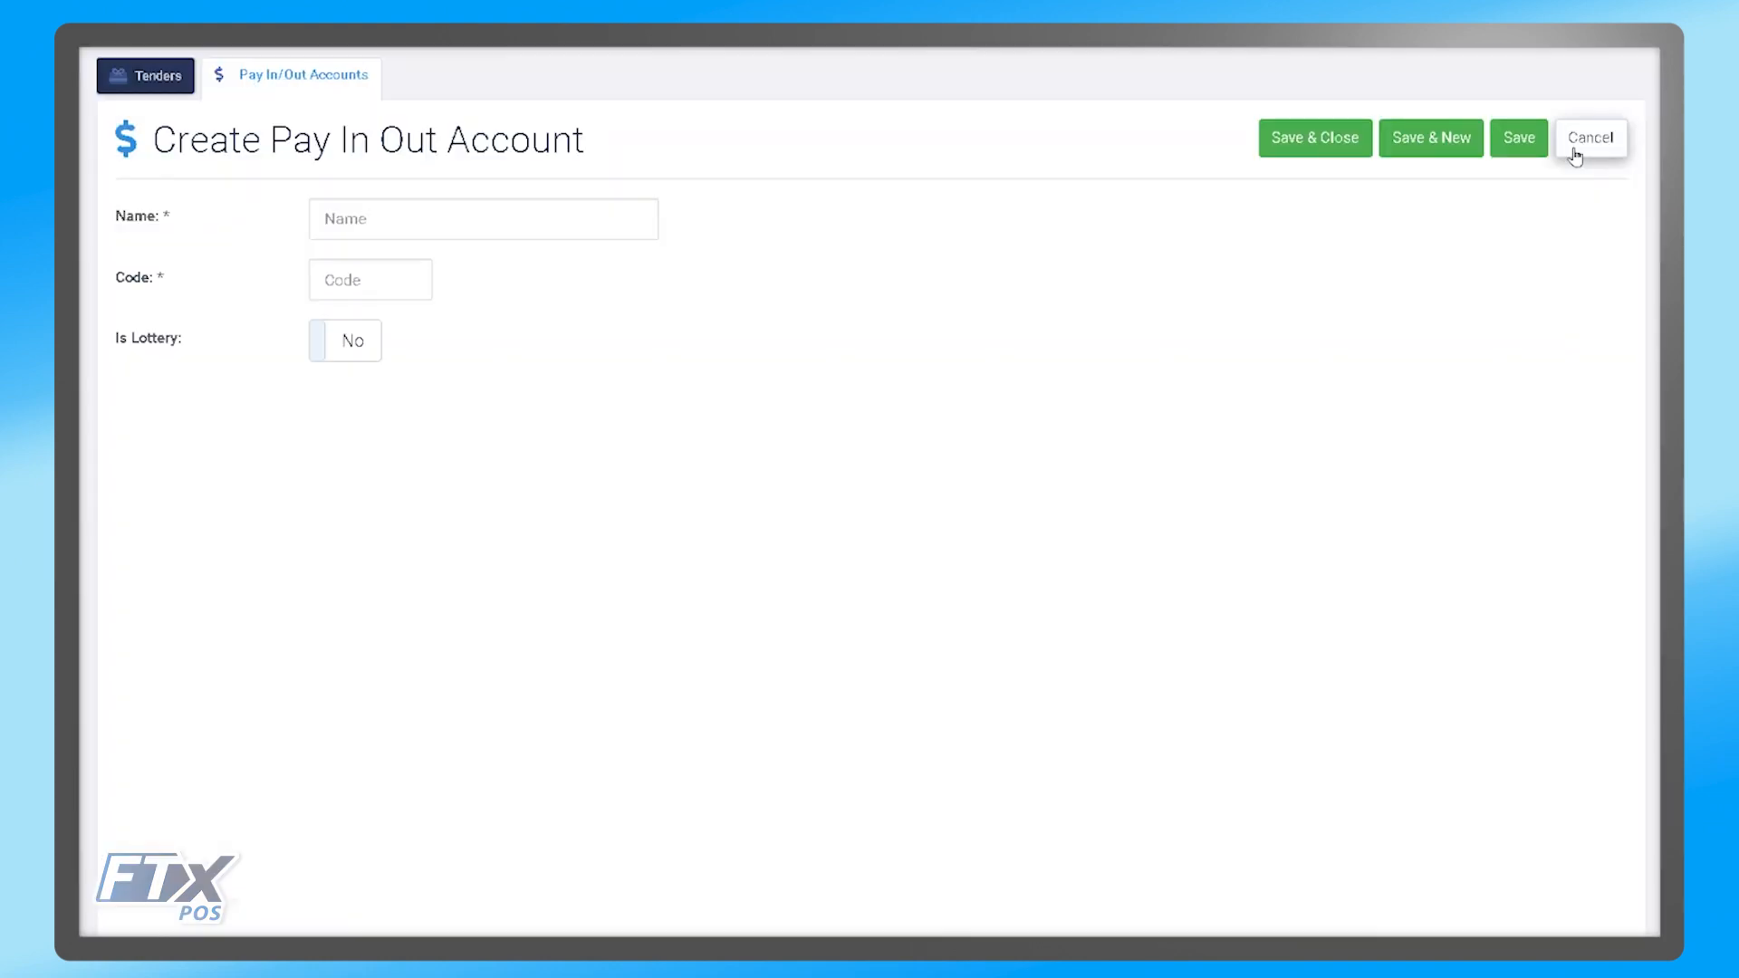
{"action": "left_click", "coordinate": [405, 216]}
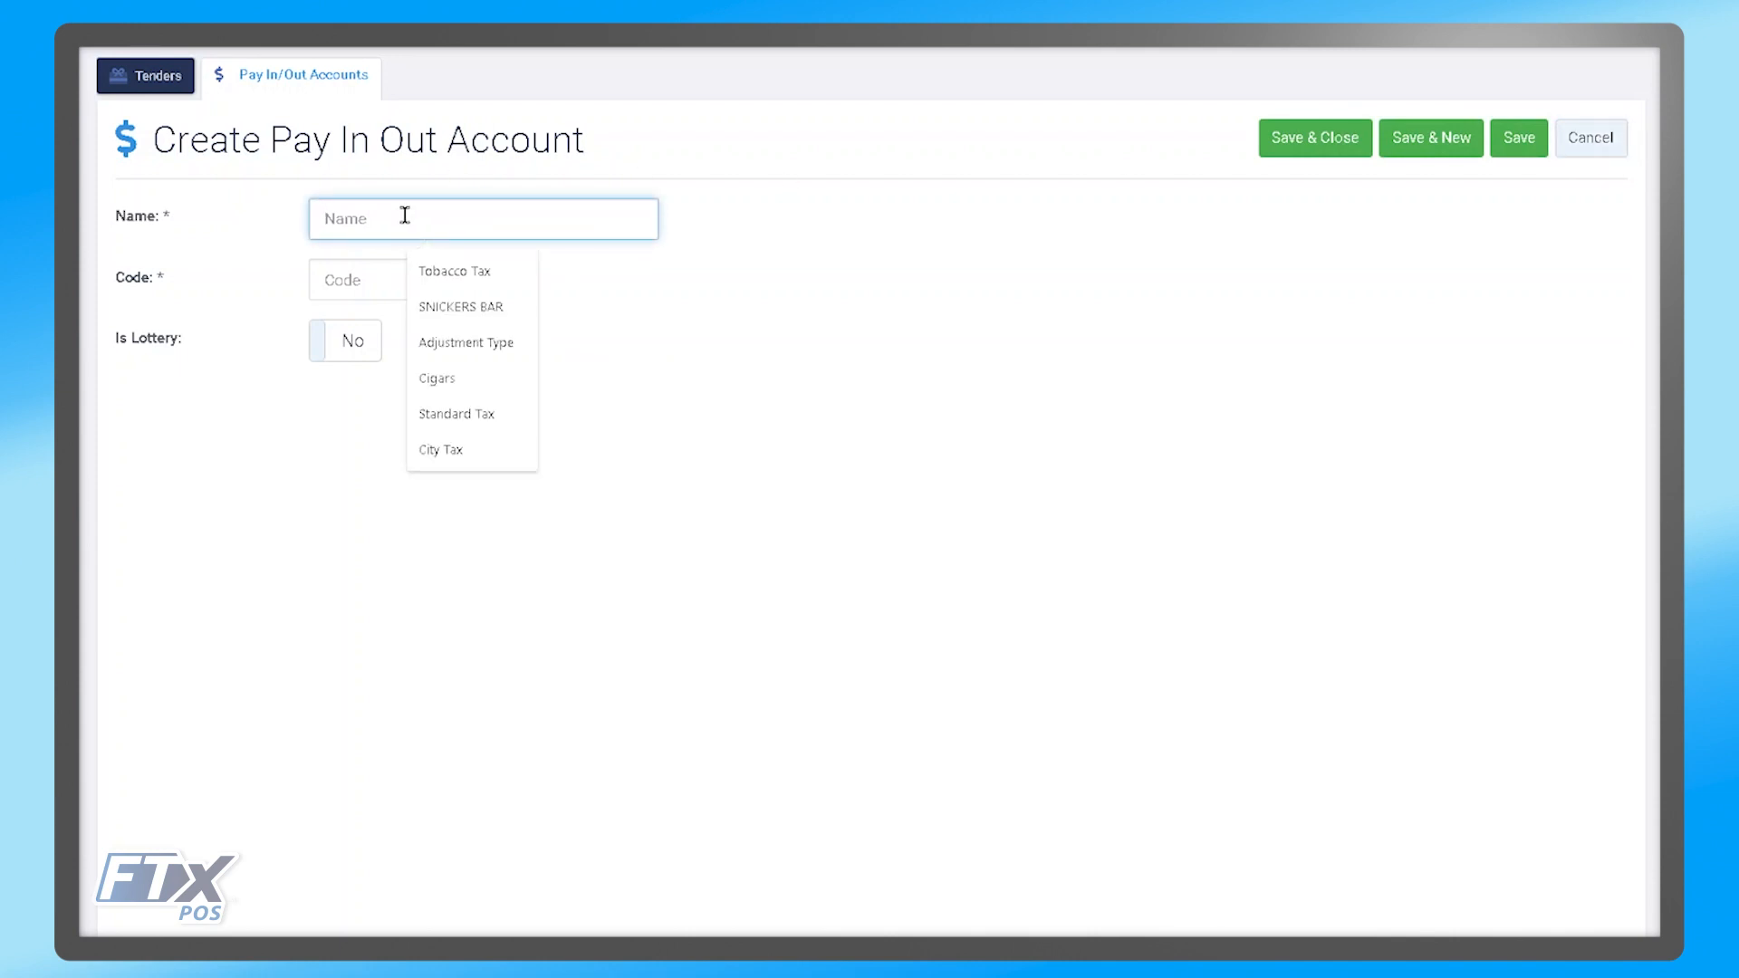
{"action": "type", "text": "Payo"}
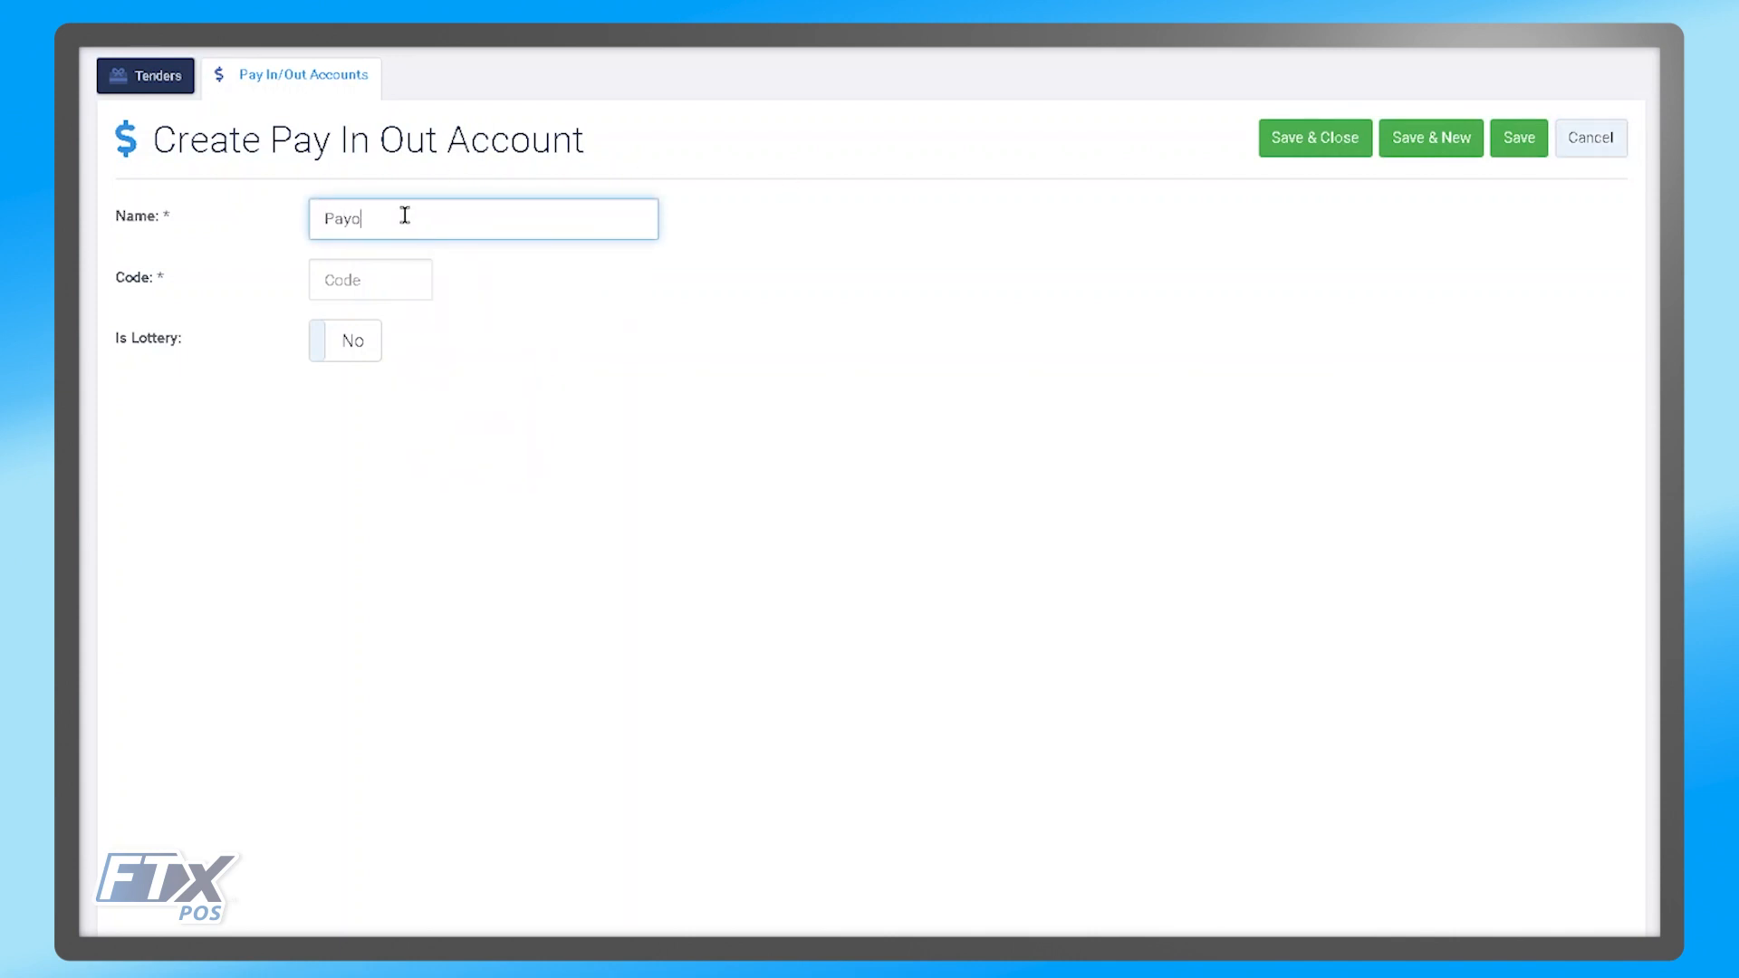
{"action": "type", "text": "ut Account"}
- Give the pay in/out account the code 1234, mark it as a lottery account, and save and close it
{"action": "left_click", "coordinate": [388, 259]}
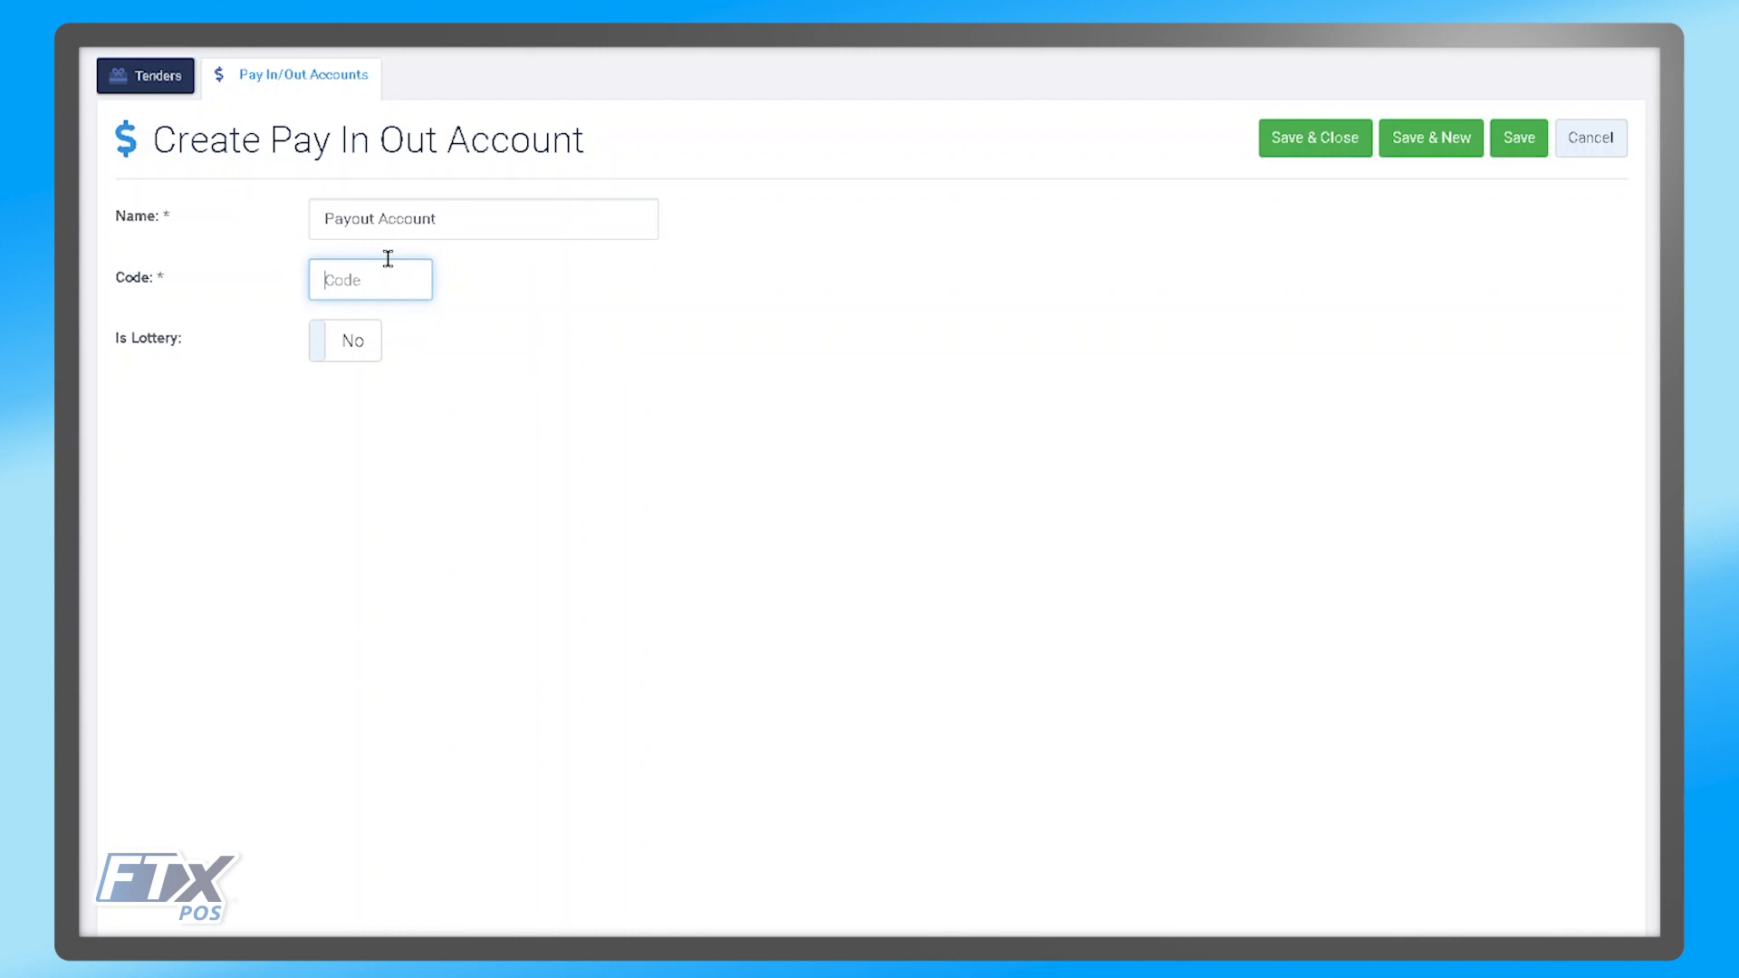
{"action": "type", "text": "1234"}
{"action": "left_click", "coordinate": [348, 345]}
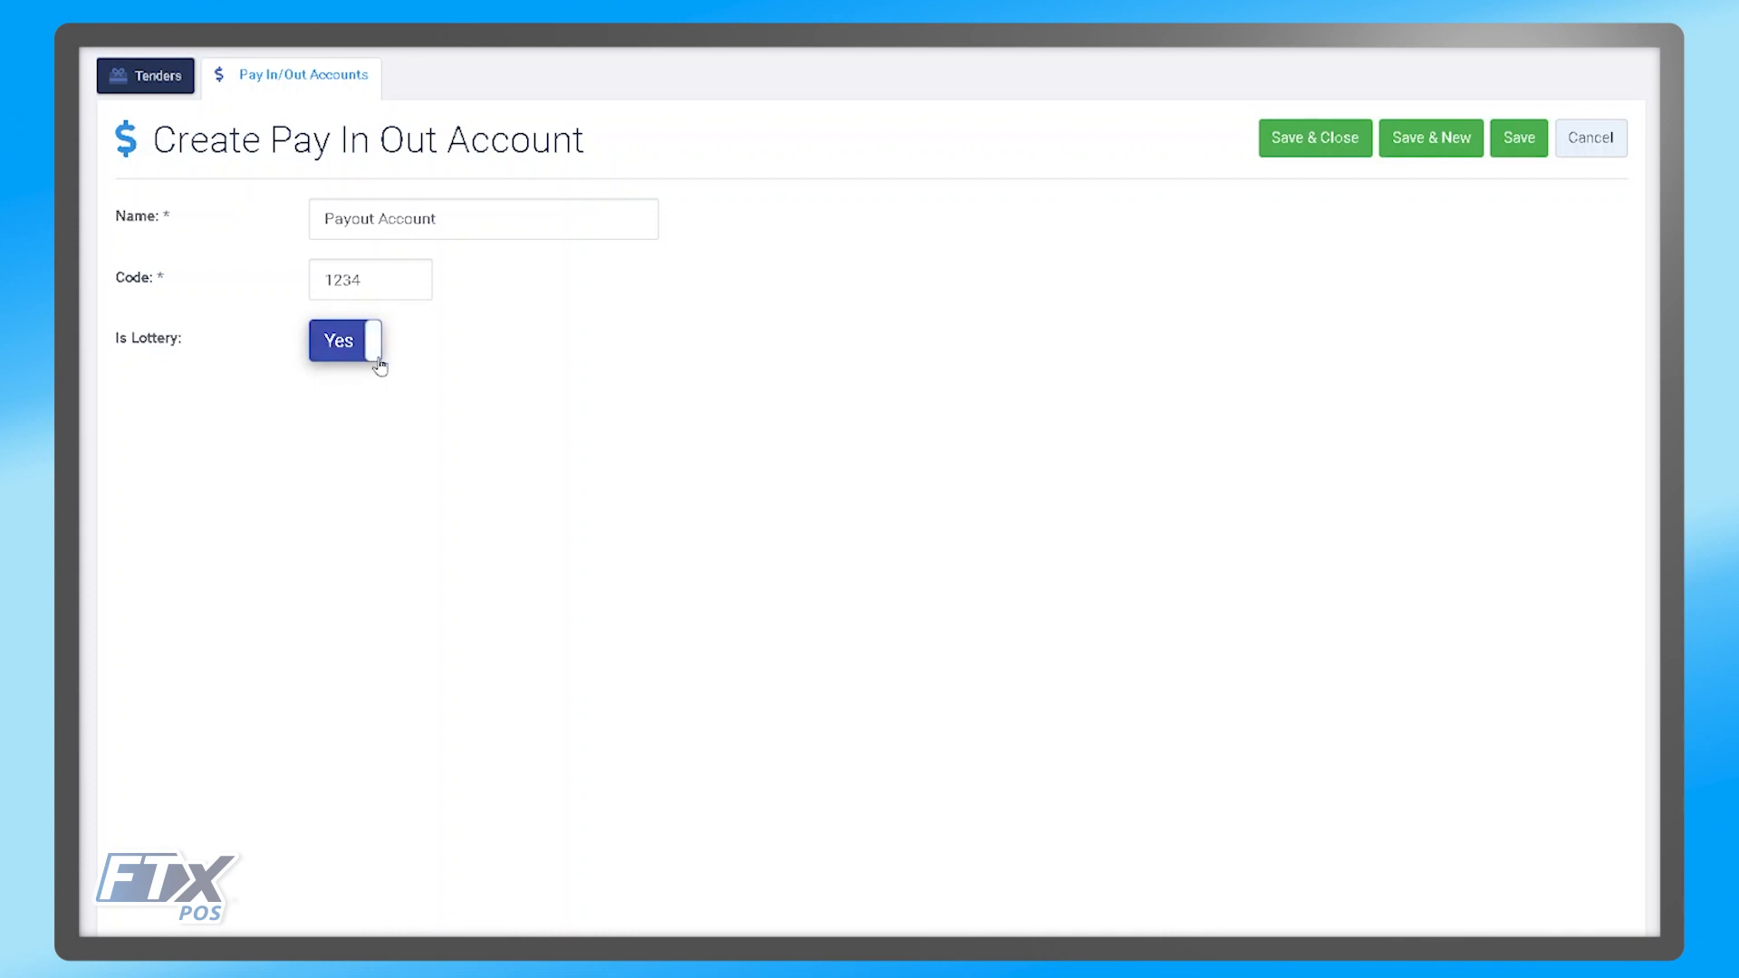
{"action": "left_click", "coordinate": [1314, 145]}
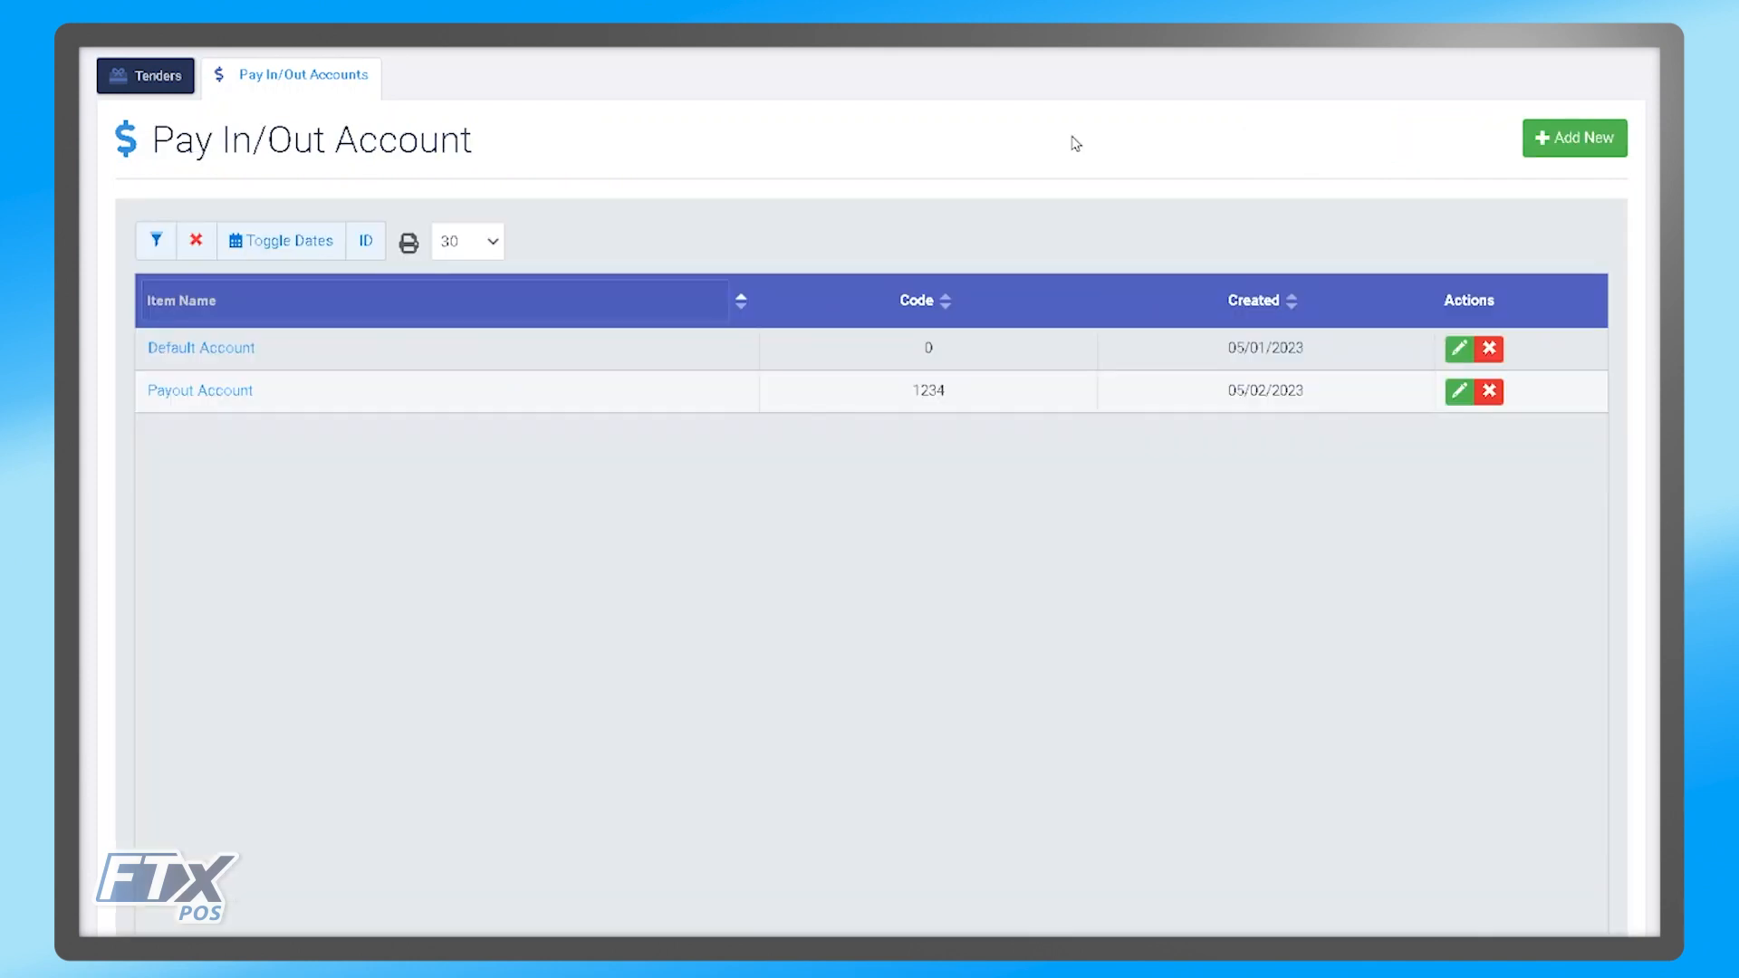